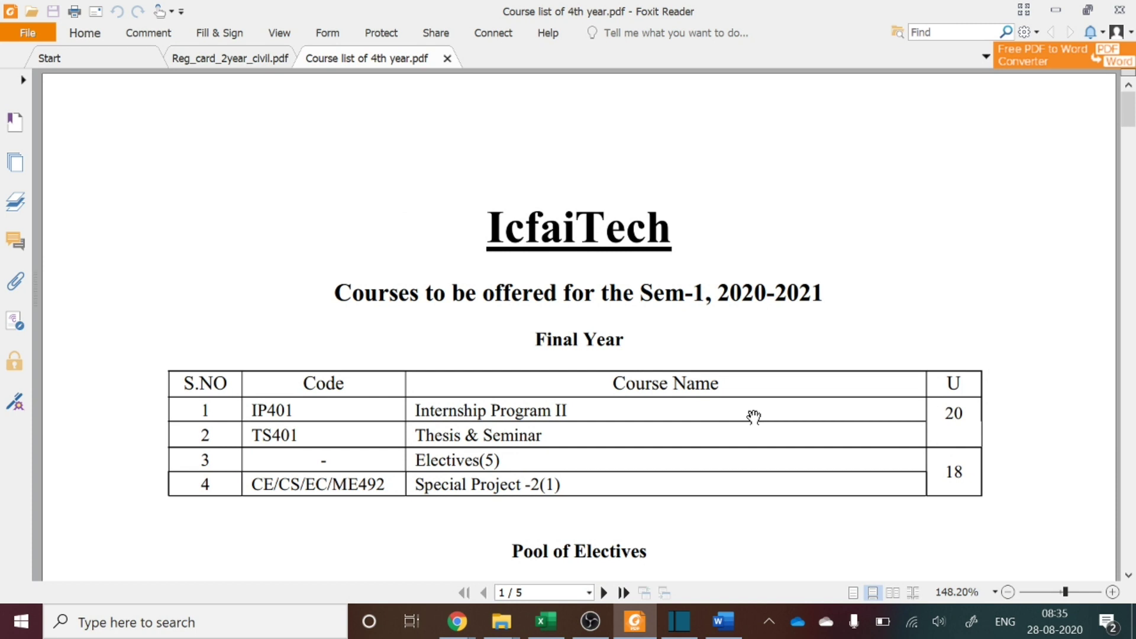
Step: Examine the Final Year table for the internship, thesis, elective and special project entries and their units
scroll(577, 325, "down", 3)
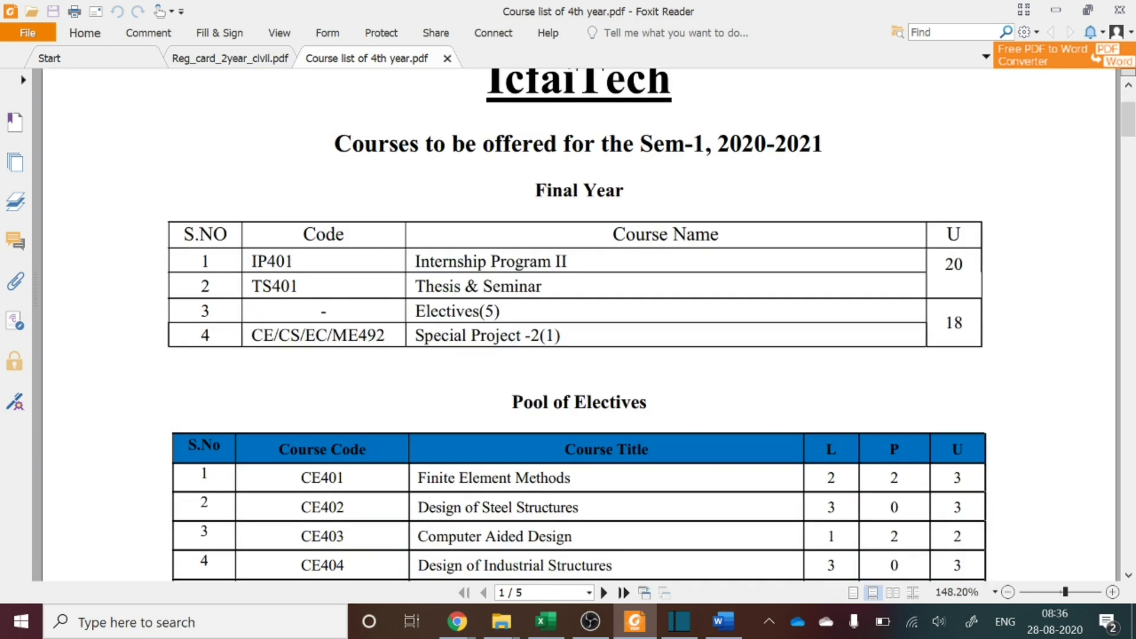
scroll(577, 326, "down", 1)
scroll(577, 326, "down", 2)
scroll(577, 325, "up", 5)
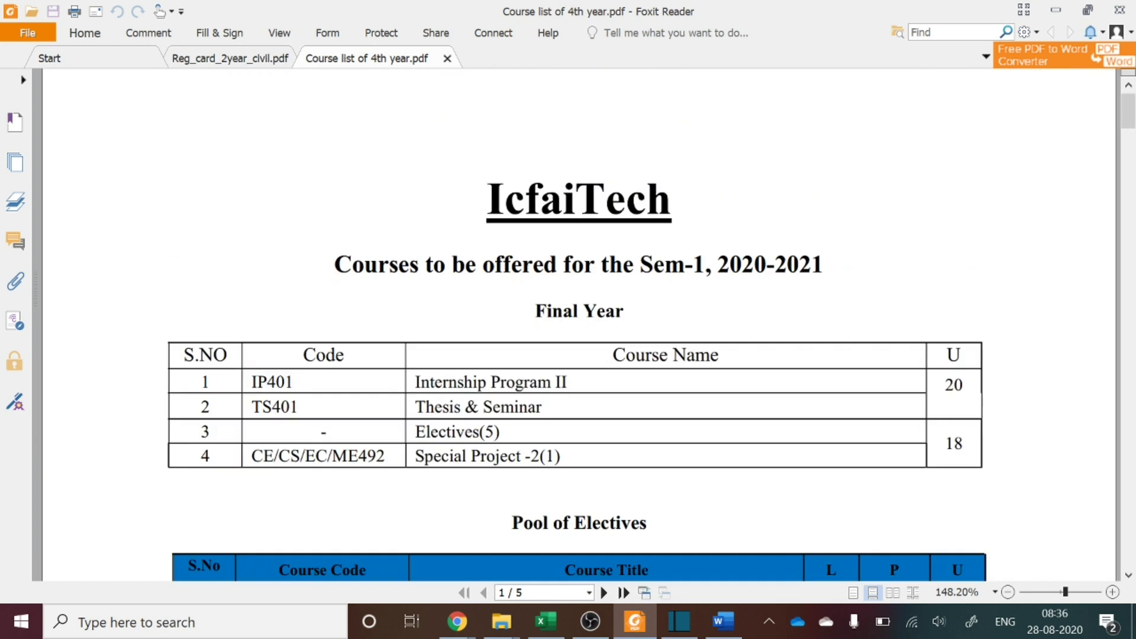
scroll(560, 302, "down", 2)
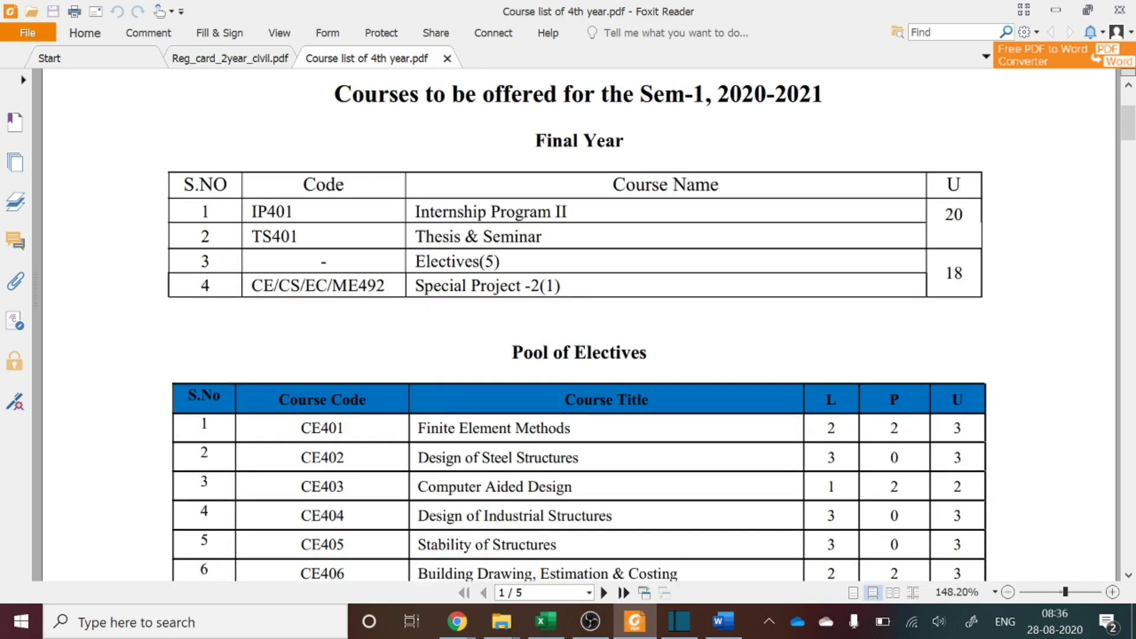
left_click_drag(447, 213, 538, 213)
left_click(577, 181)
scroll(550, 264, "up", 2)
scroll(550, 265, "down", 1)
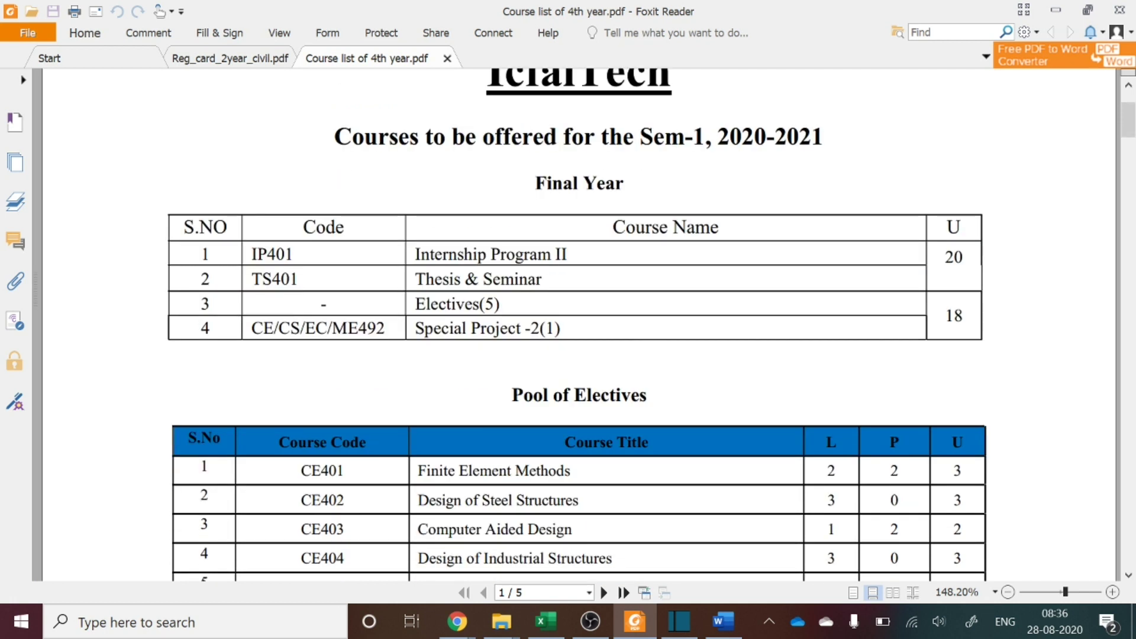
left_click_drag(414, 279, 567, 255)
left_click(568, 260)
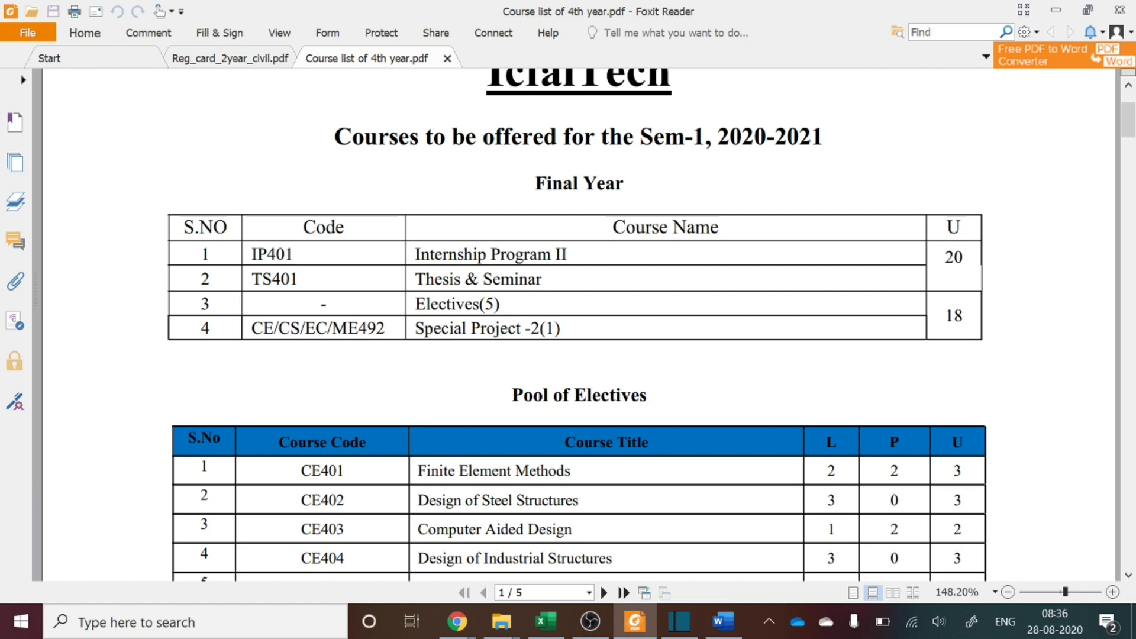
left_click_drag(416, 303, 441, 304)
left_click(441, 304)
Step: Review the civil engineering courses in the Pool of Electives, from CE401 to CE431
scroll(497, 381, "down", 5)
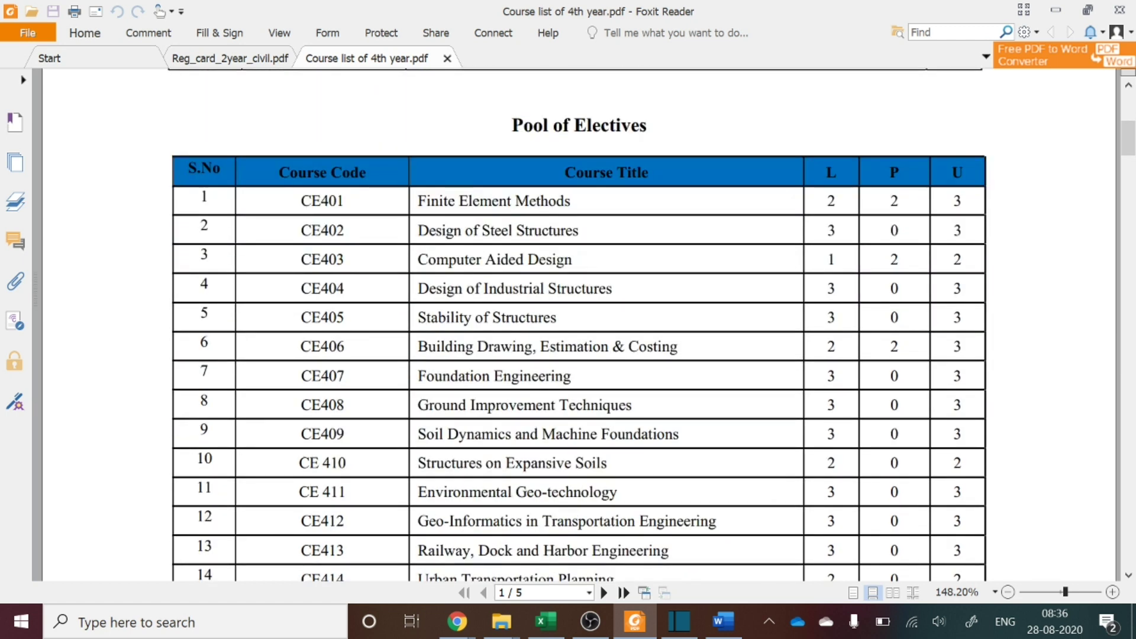
scroll(579, 325, "down", 8)
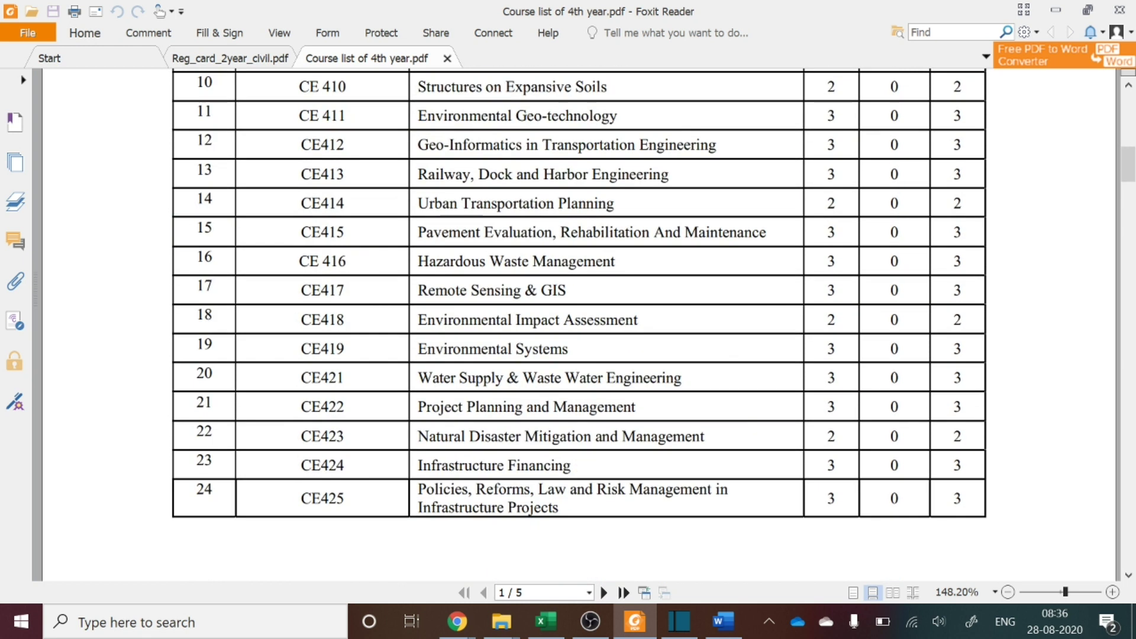
scroll(579, 325, "up", 7)
scroll(579, 325, "up", 2)
scroll(579, 325, "down", 2)
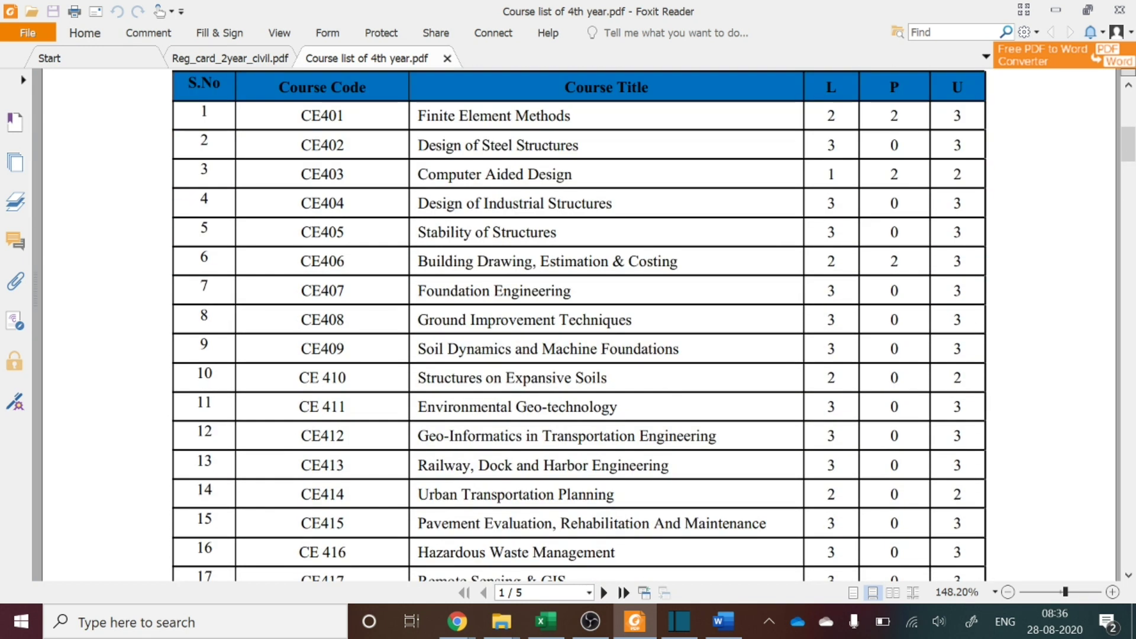
scroll(579, 325, "down", 10)
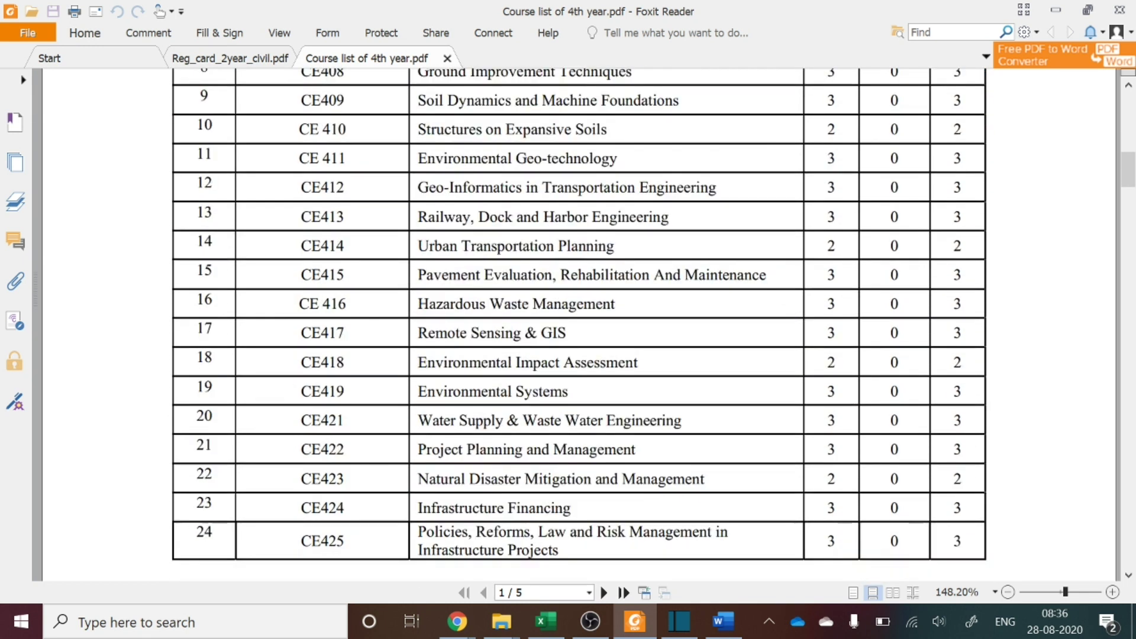
scroll(379, 395, "down", 4)
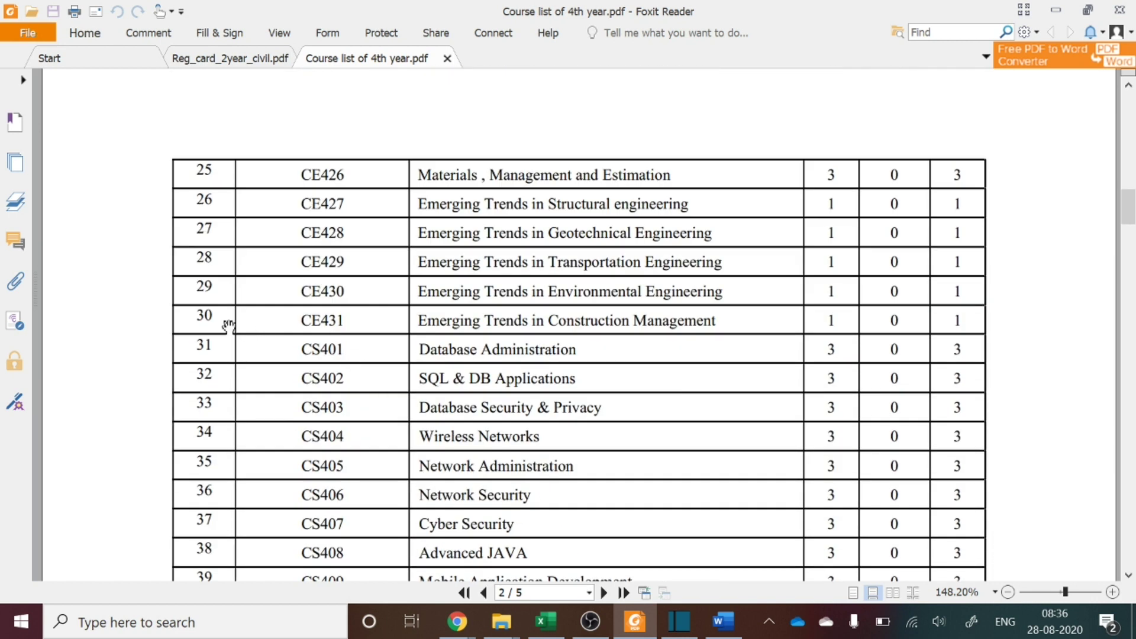
scroll(554, 320, "up", 8)
scroll(553, 319, "up", 2)
scroll(553, 320, "down", 8)
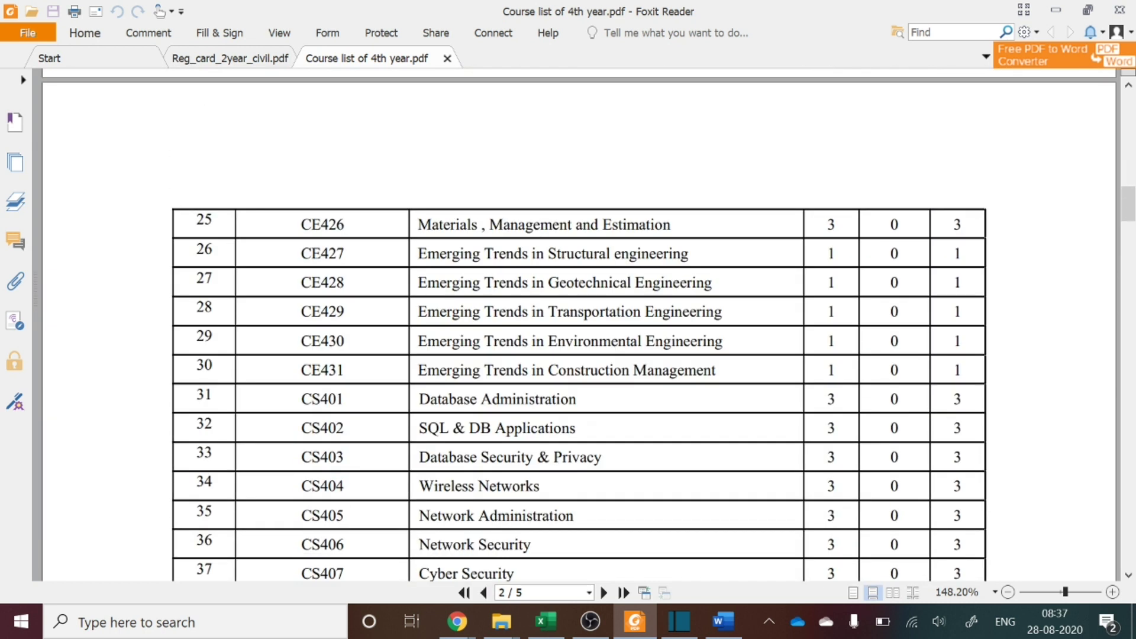
Step: Read through the CS, DS, EC, EE and MEC electives on the remaining pages and return to the document's beginning
scroll(569, 326, "down", 5)
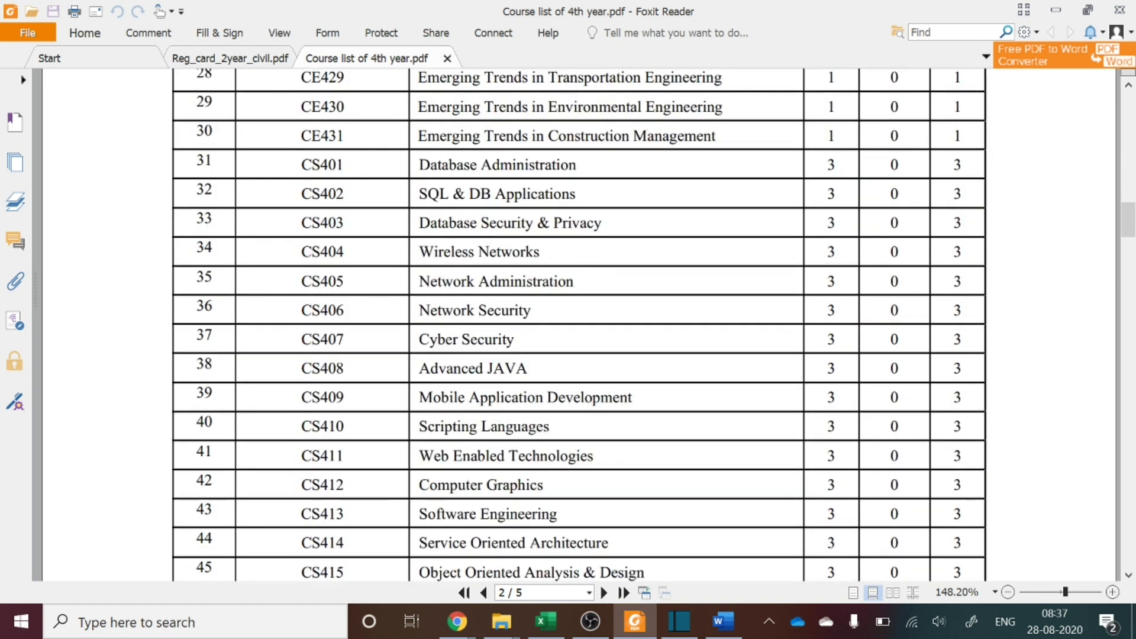
scroll(568, 325, "down", 6)
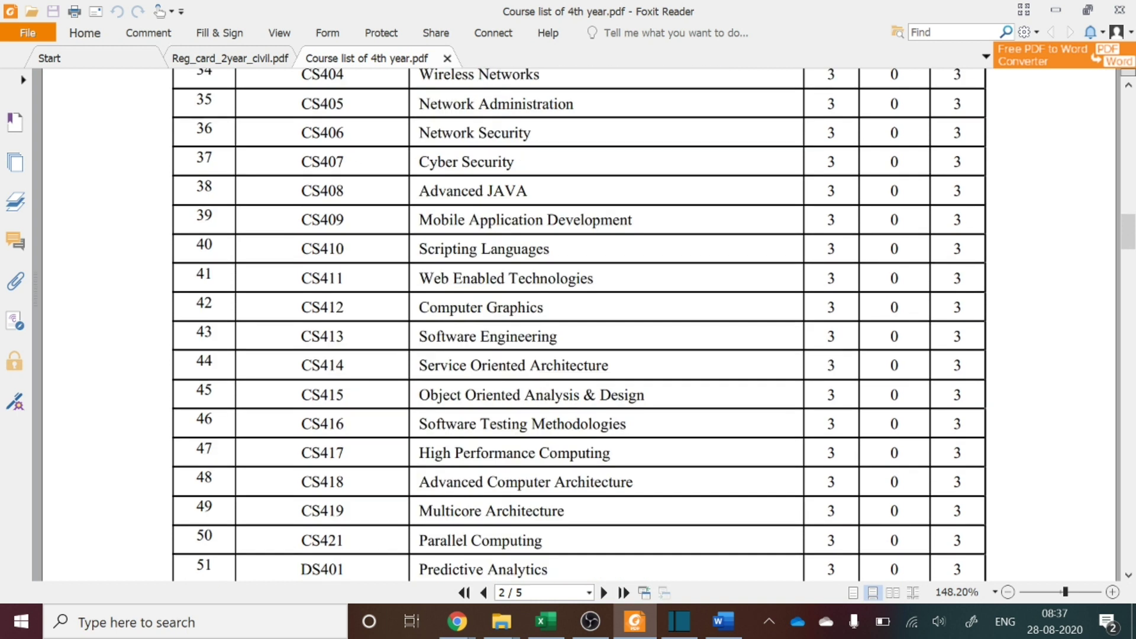
scroll(568, 326, "down", 2)
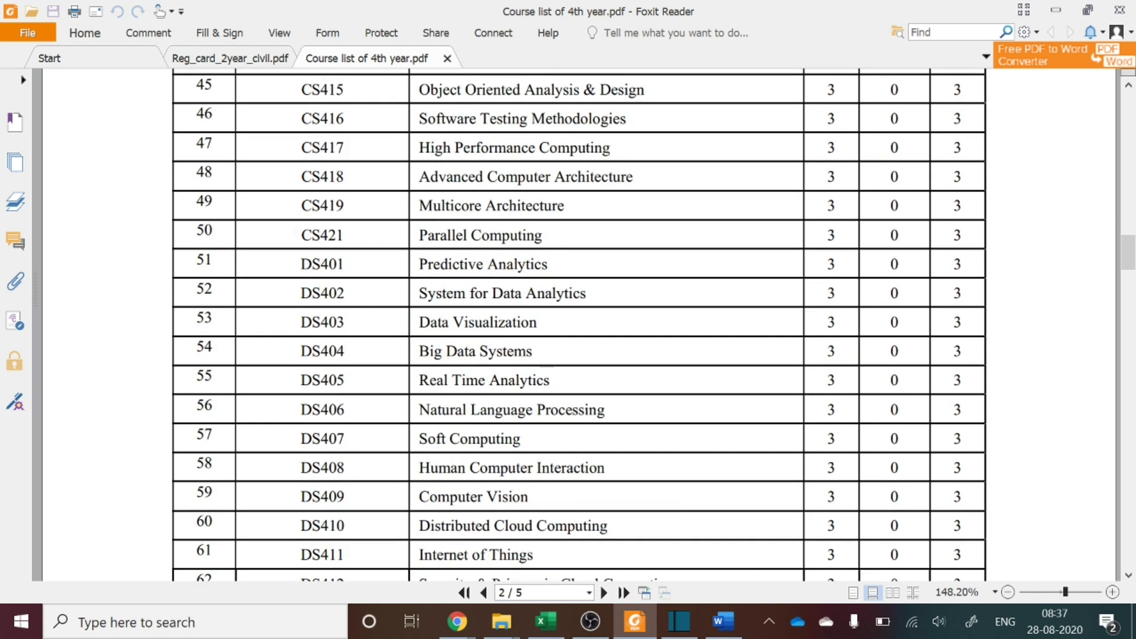
scroll(533, 302, "down", 8)
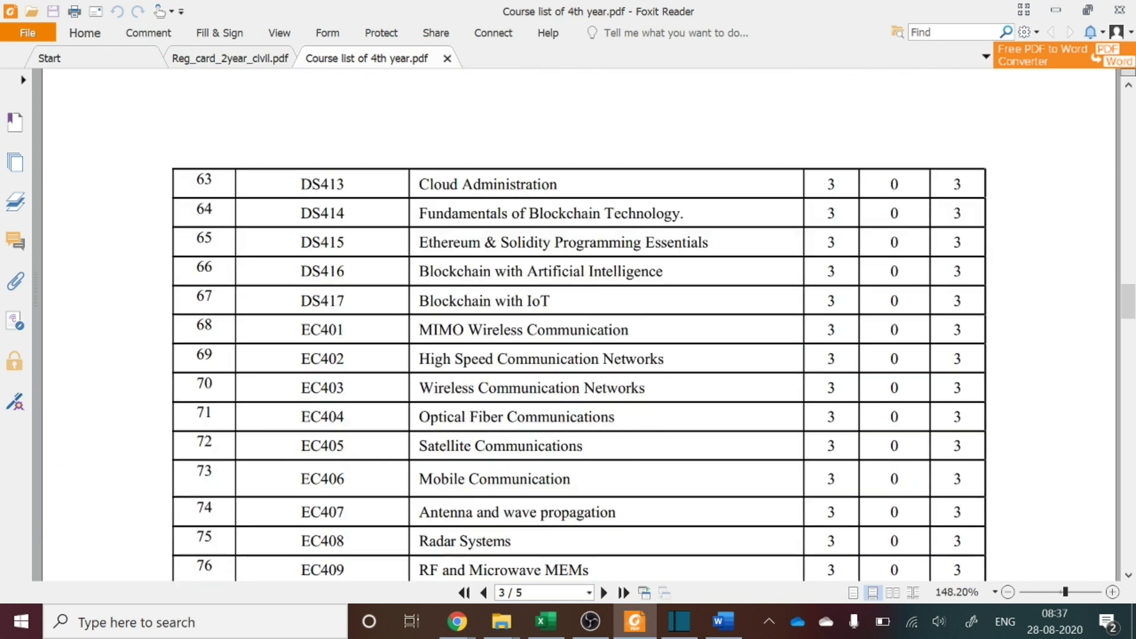
scroll(579, 325, "down", 8)
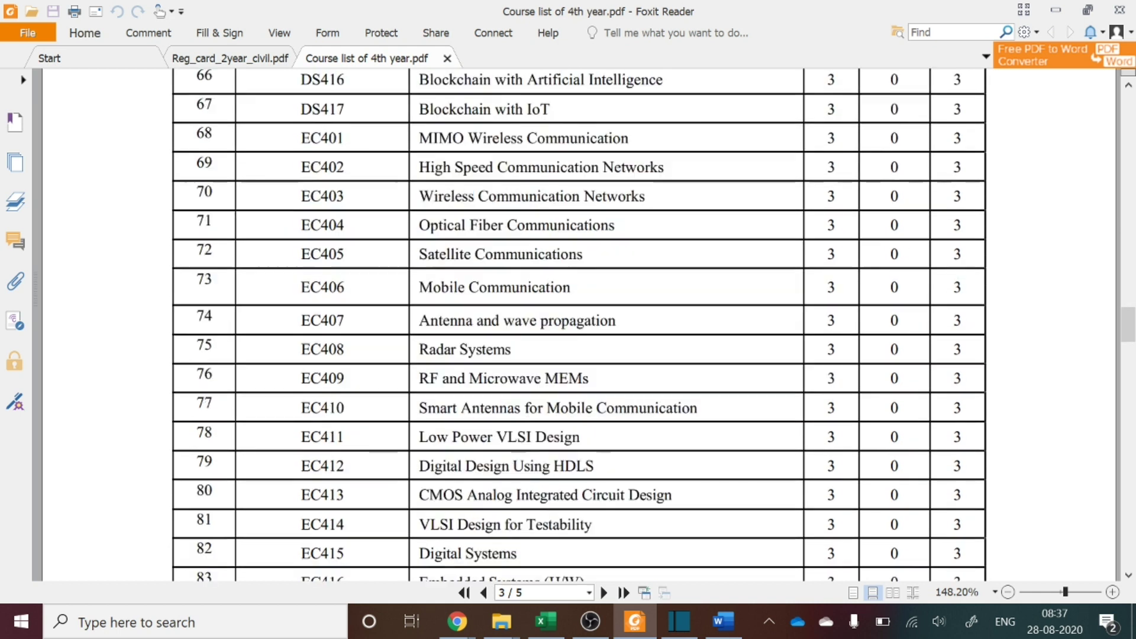
scroll(579, 326, "down", 15)
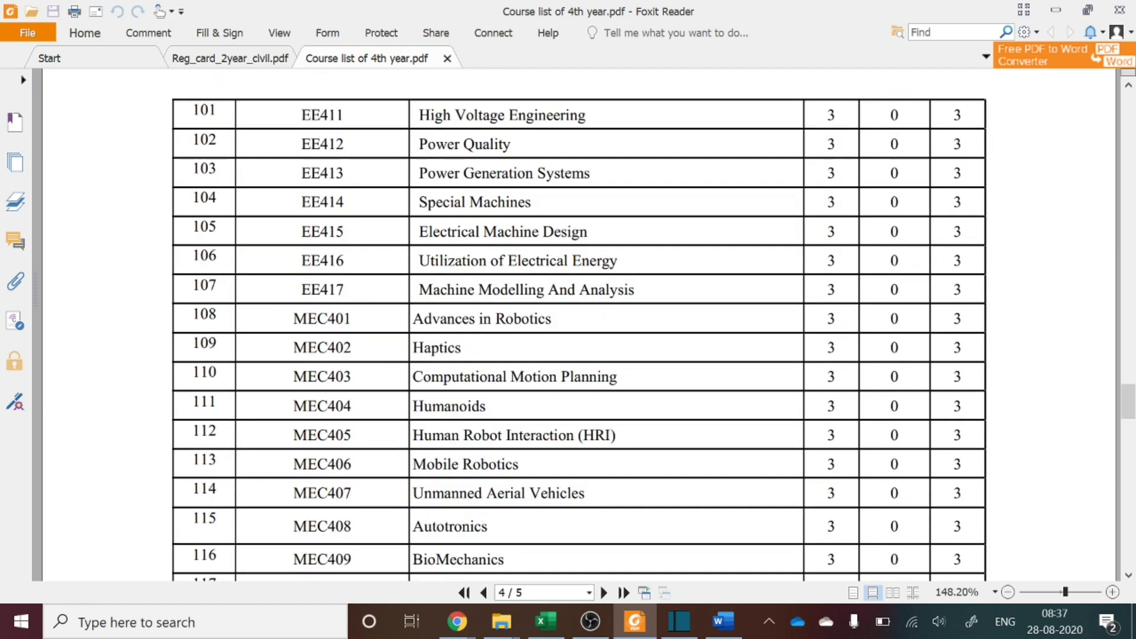
scroll(579, 325, "down", 15)
scroll(579, 326, "up", 20)
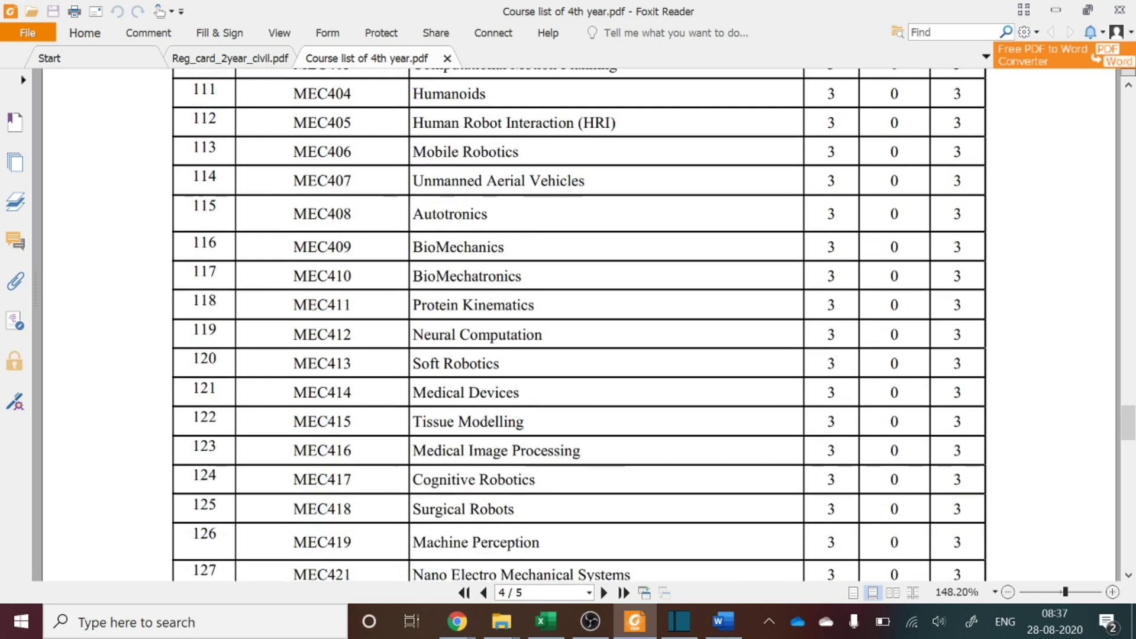
scroll(579, 326, "up", 20)
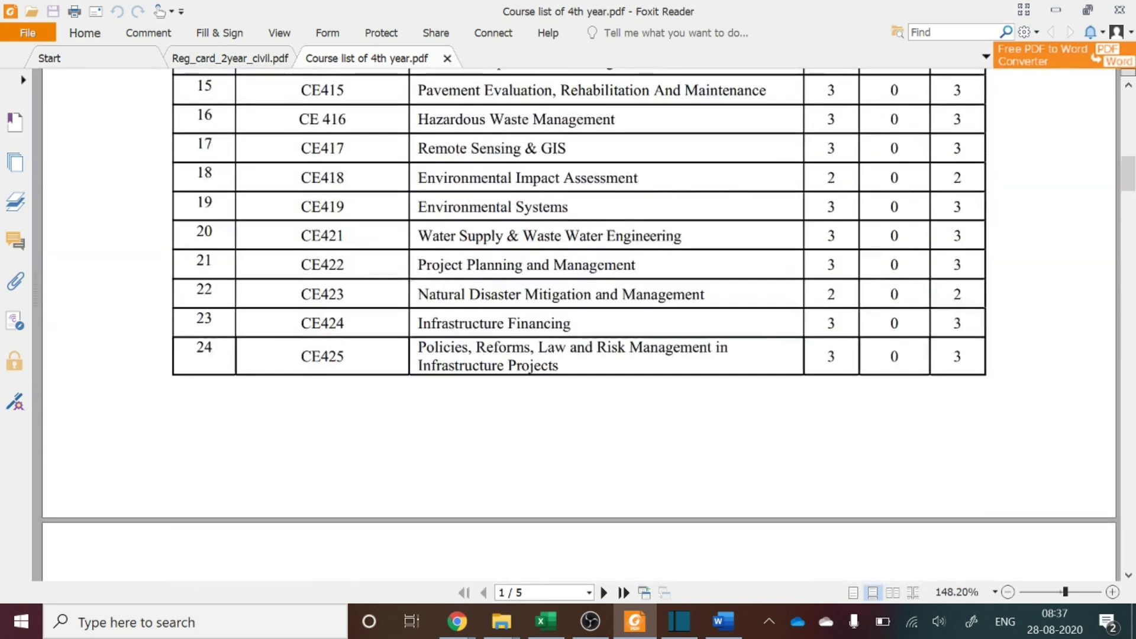
scroll(579, 326, "up", 10)
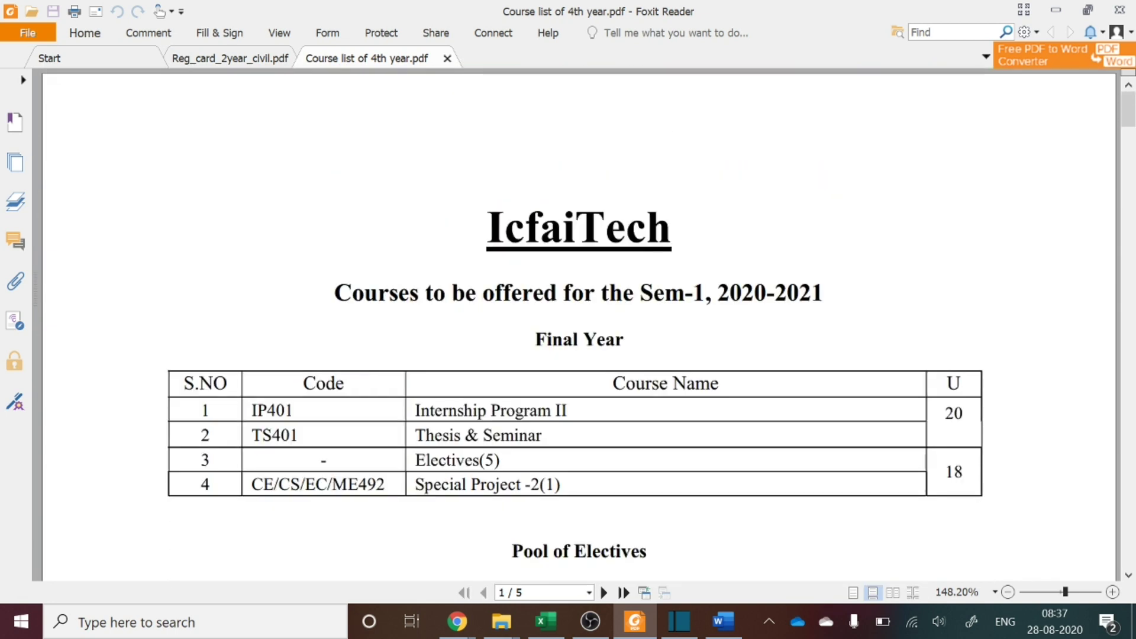
Step: Compare the Final Year course table with the Pool of Electives, checking the elective course codes such as CE401
scroll(579, 325, "down", 10)
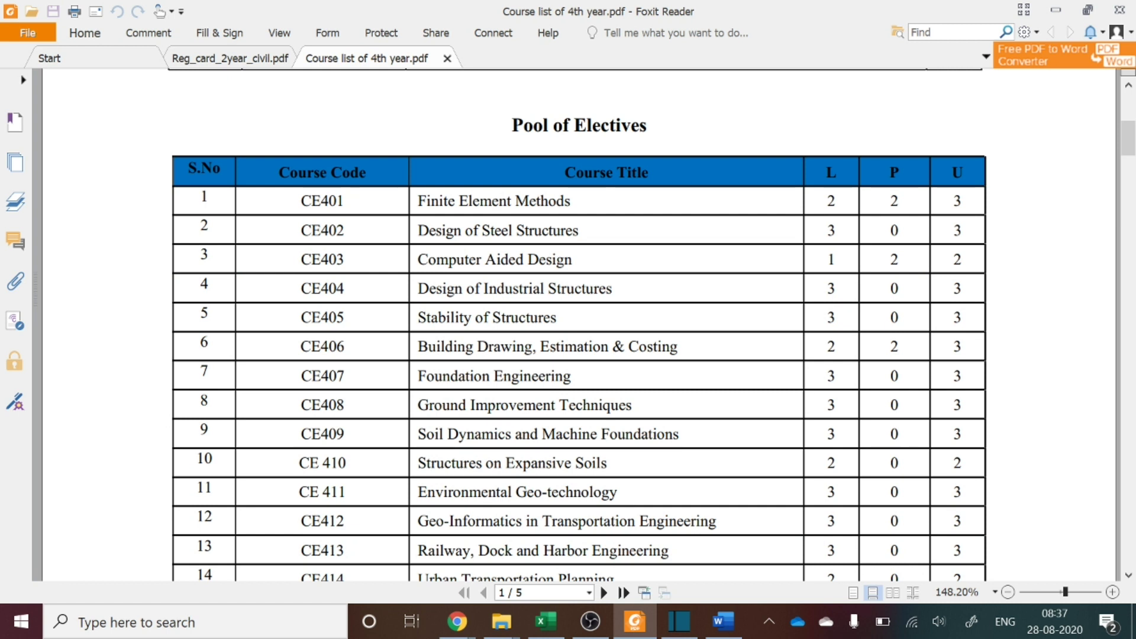
scroll(579, 326, "up", 3)
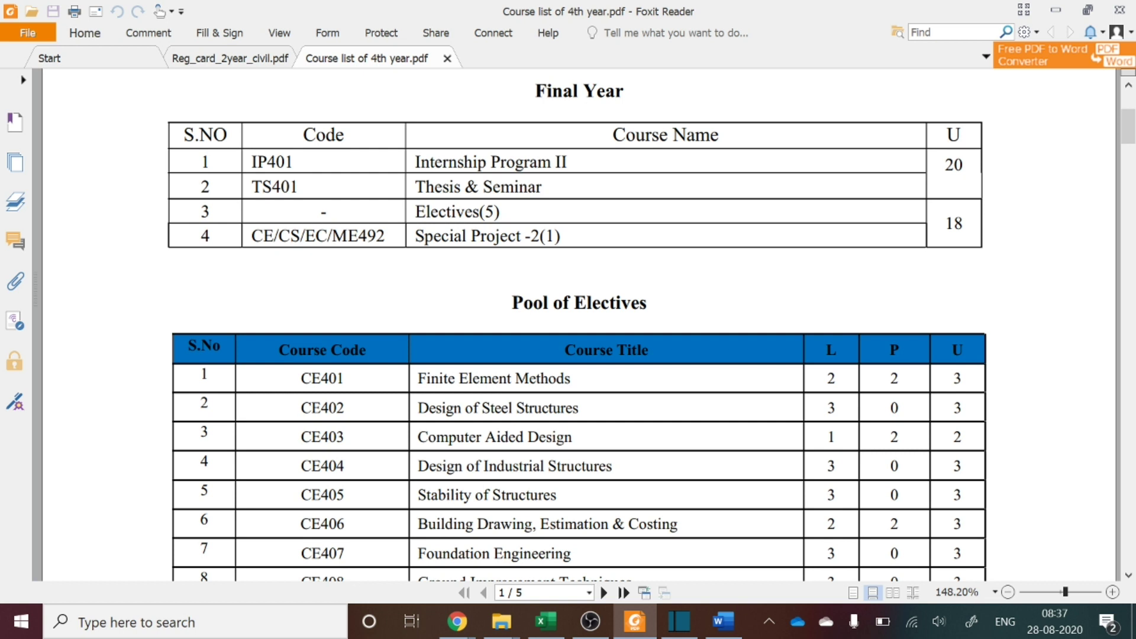
scroll(500, 397, "down", 2)
scroll(579, 326, "down", 3)
scroll(579, 326, "up", 4)
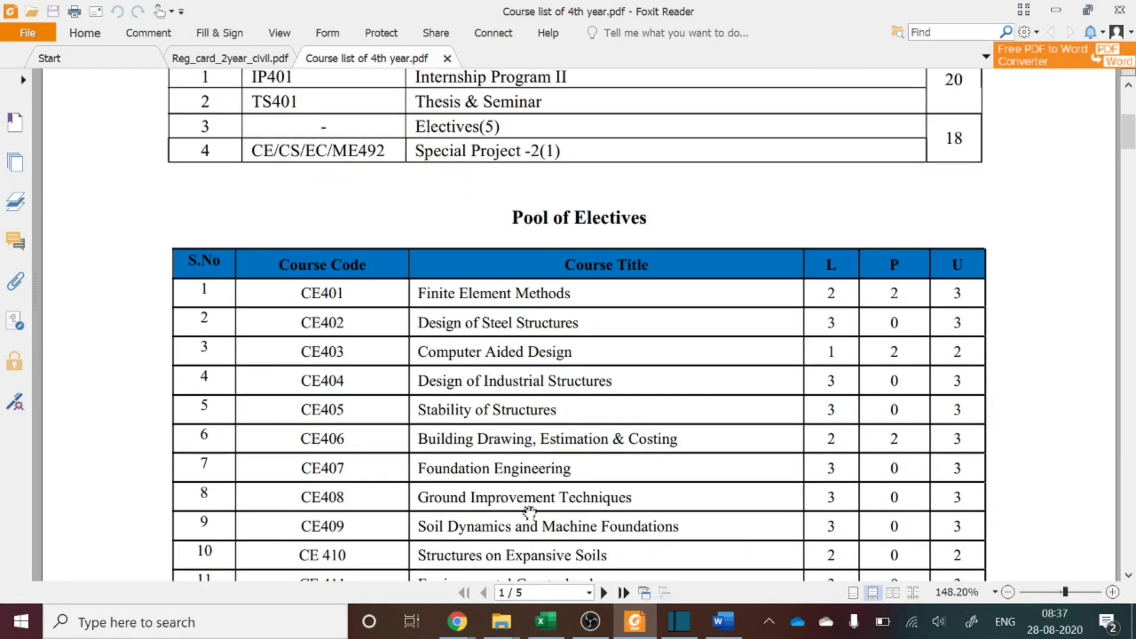
scroll(522, 514, "down", 16)
scroll(579, 325, "down", 4)
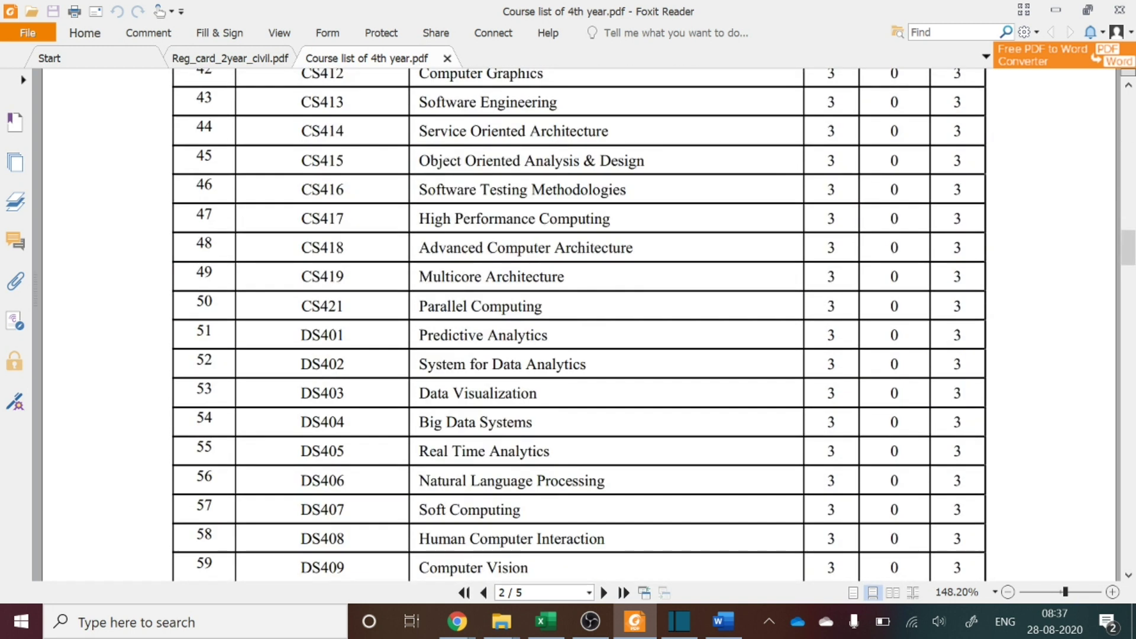
scroll(579, 326, "up", 20)
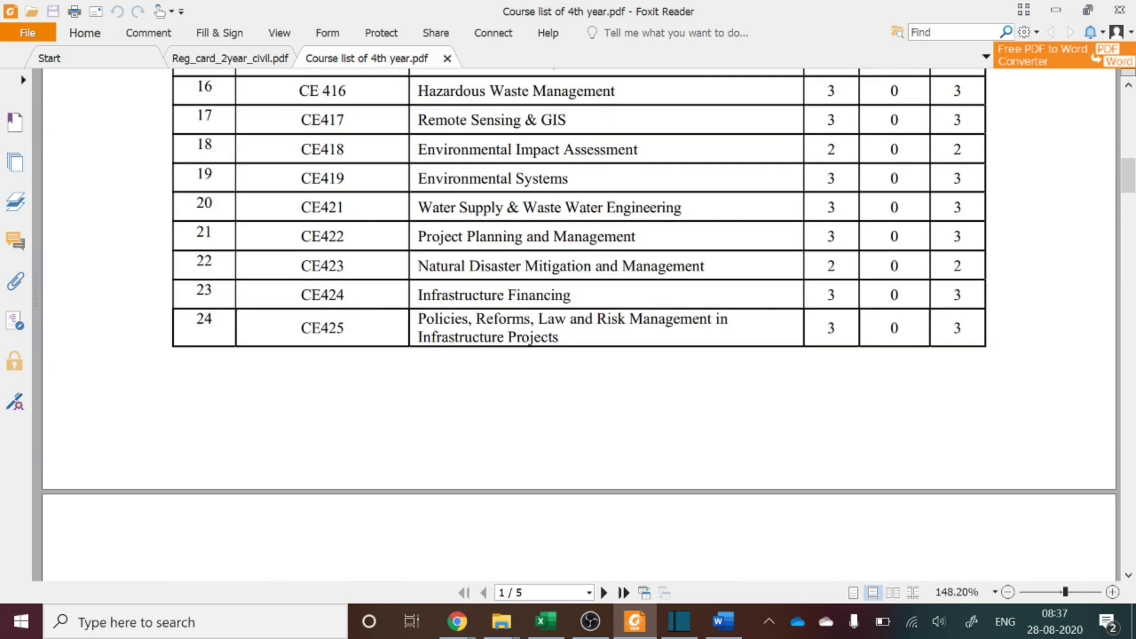
scroll(579, 326, "up", 3)
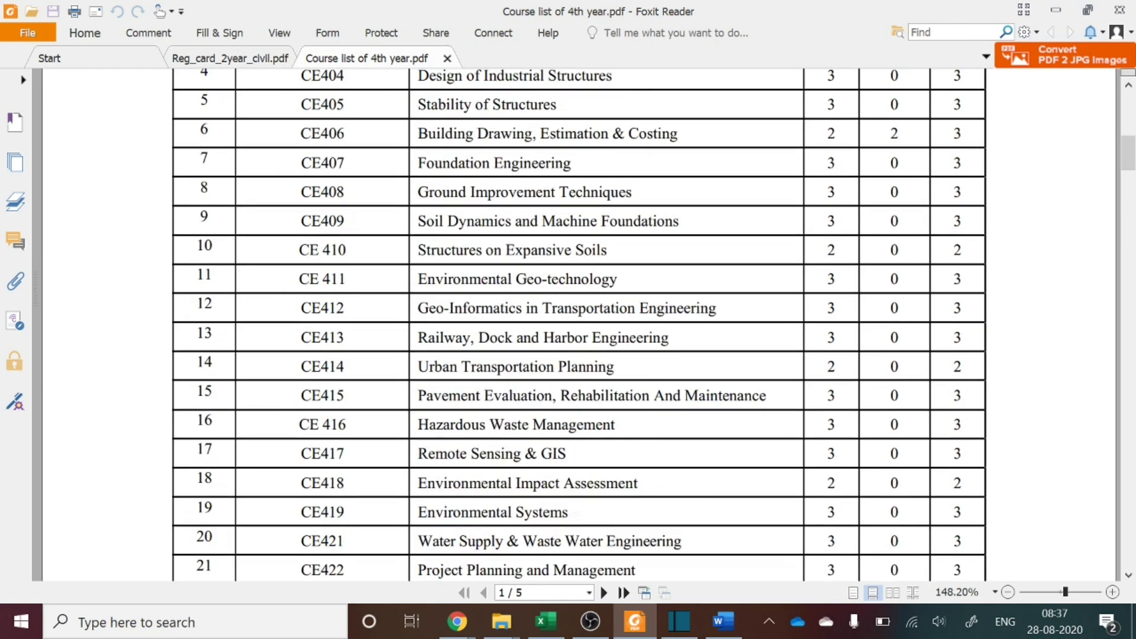
scroll(579, 326, "up", 6)
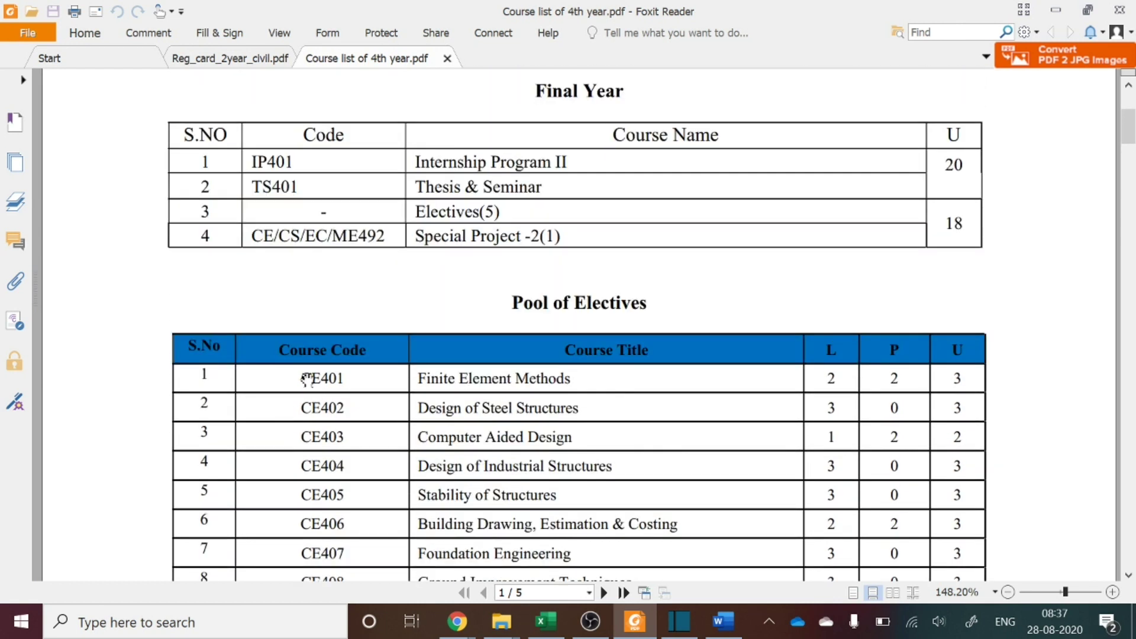
mouse_move(300, 379)
left_mouse_down()
mouse_move(344, 379)
mouse_move(311, 379)
left_mouse_up()
left_click(345, 379)
left_click(312, 385)
scroll(539, 272, "up", 3)
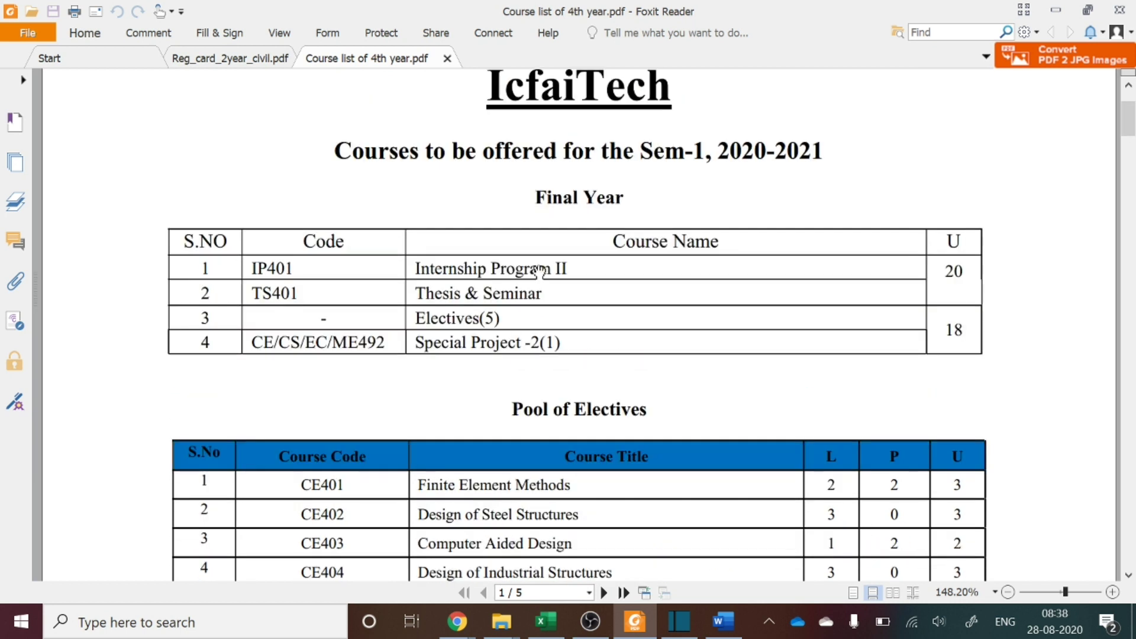
Step: Switch to the IcfaiTech login page in Chrome, log in with the prefilled credentials and open the Registration Manual and Demo Video course
mouse_move(457, 621)
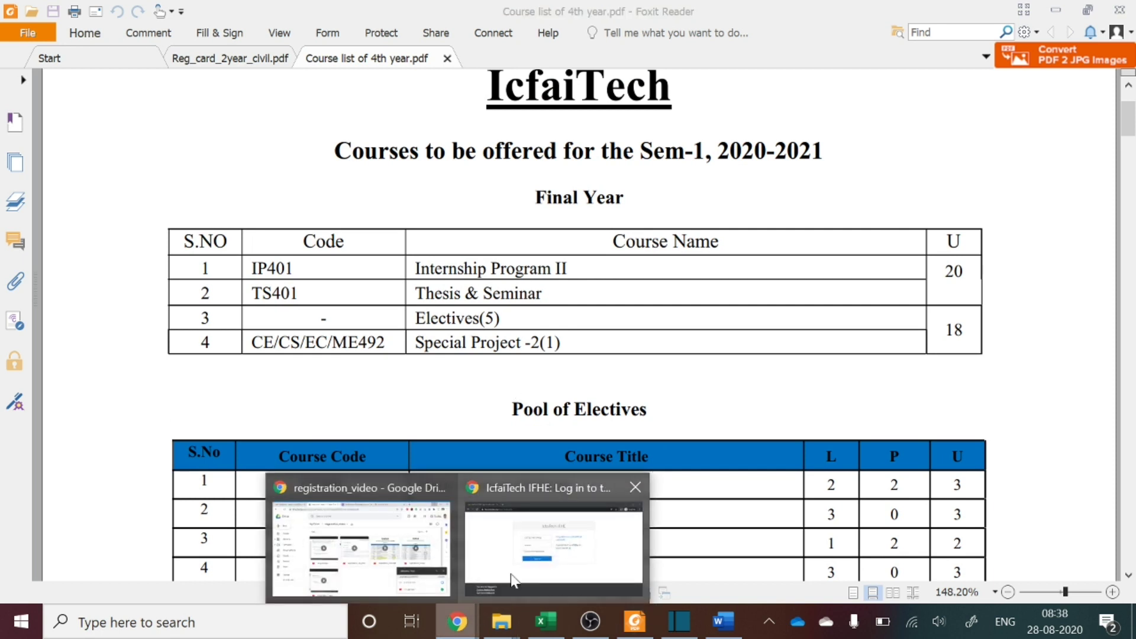
left_click(510, 574)
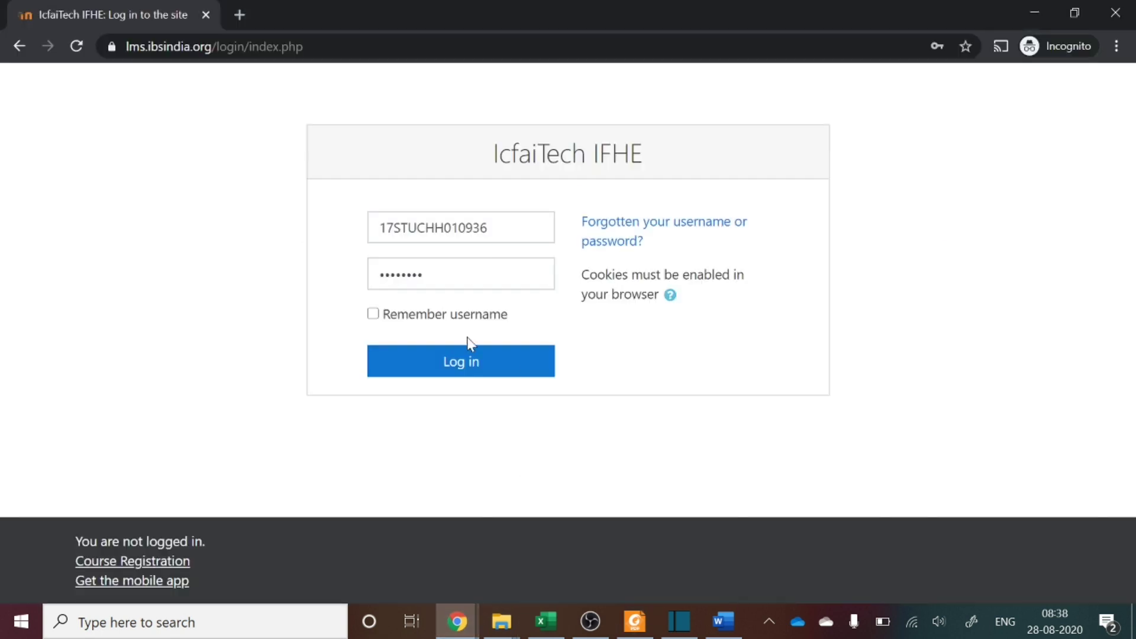
left_click(462, 360)
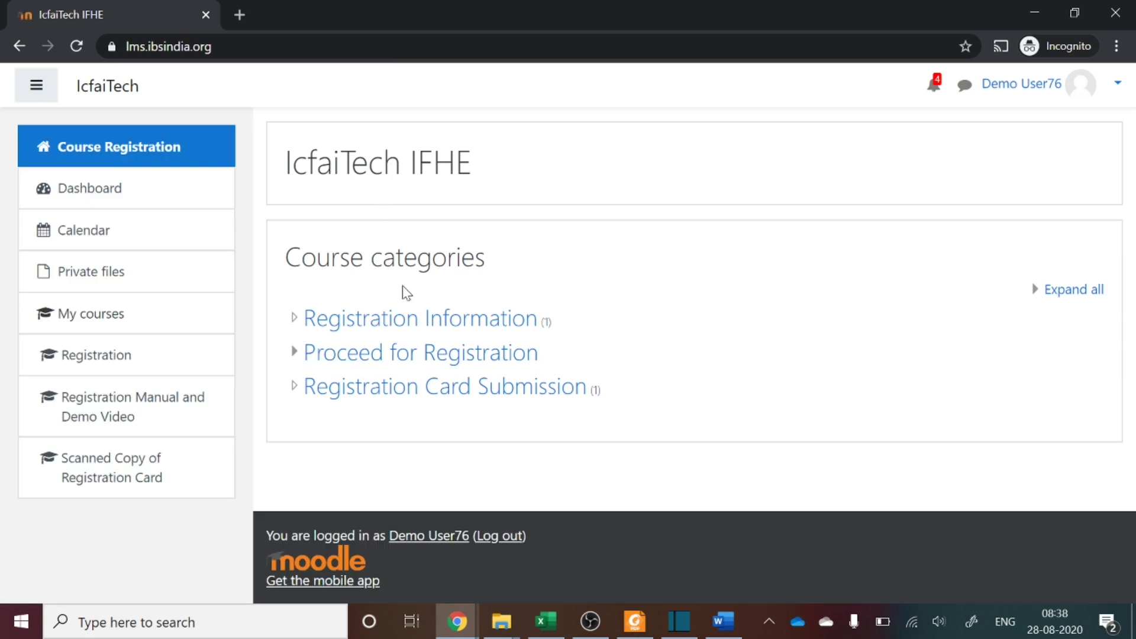
left_click(404, 325)
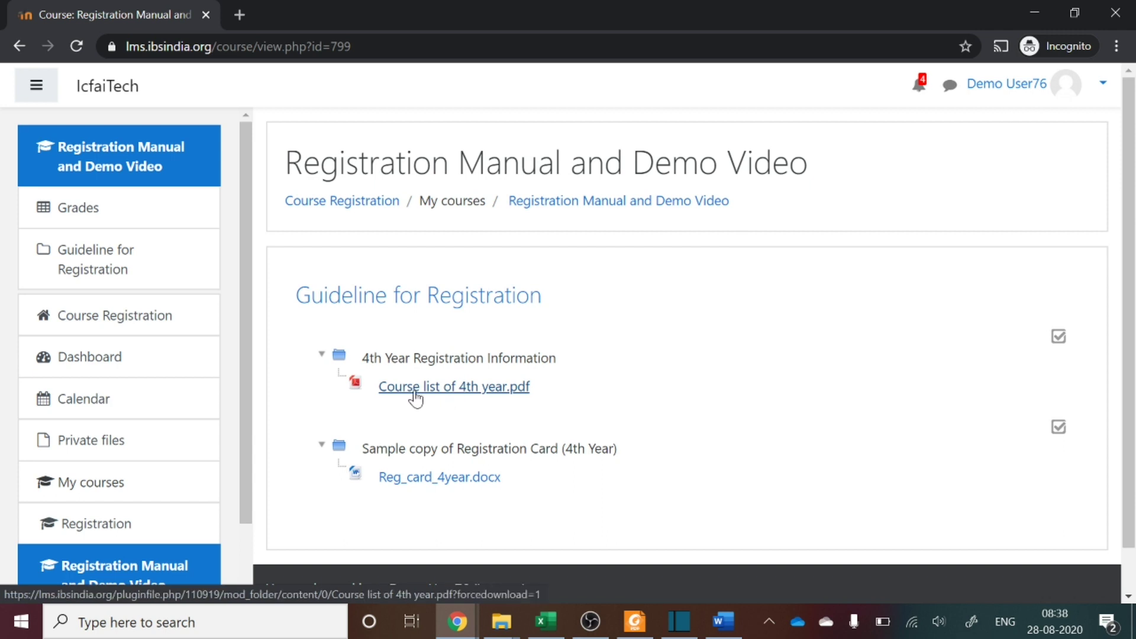
Step: Check the 4th year course list PDF in Foxit Reader, then return to Chrome and view the Guideline for Registration files
left_click(634, 622)
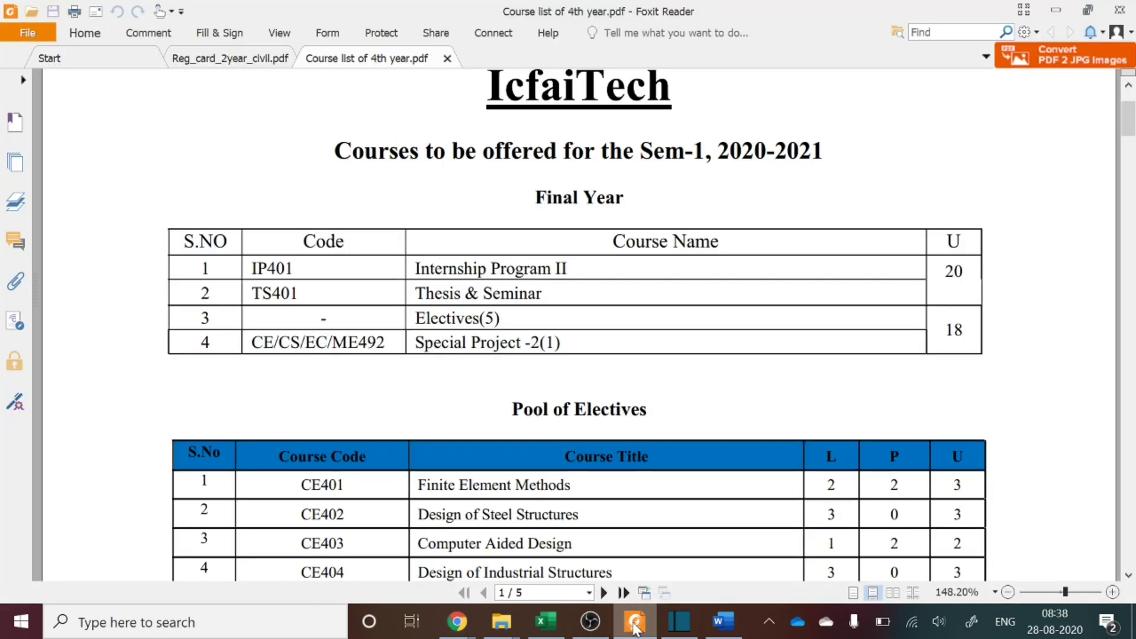
left_click(635, 626)
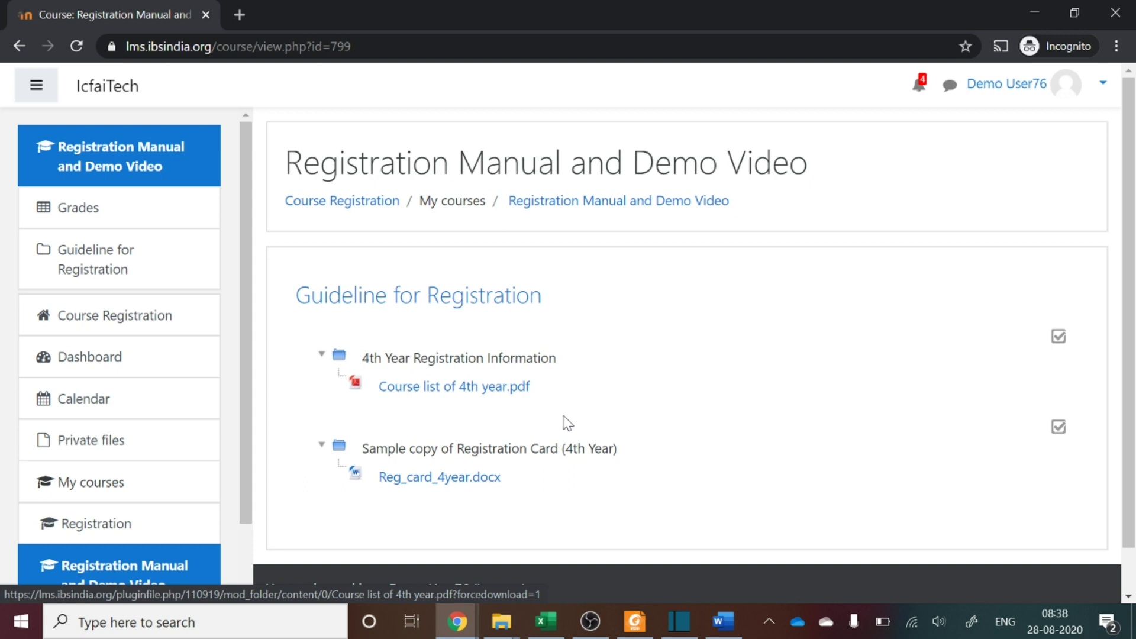
scroll(567, 422, "down", 2)
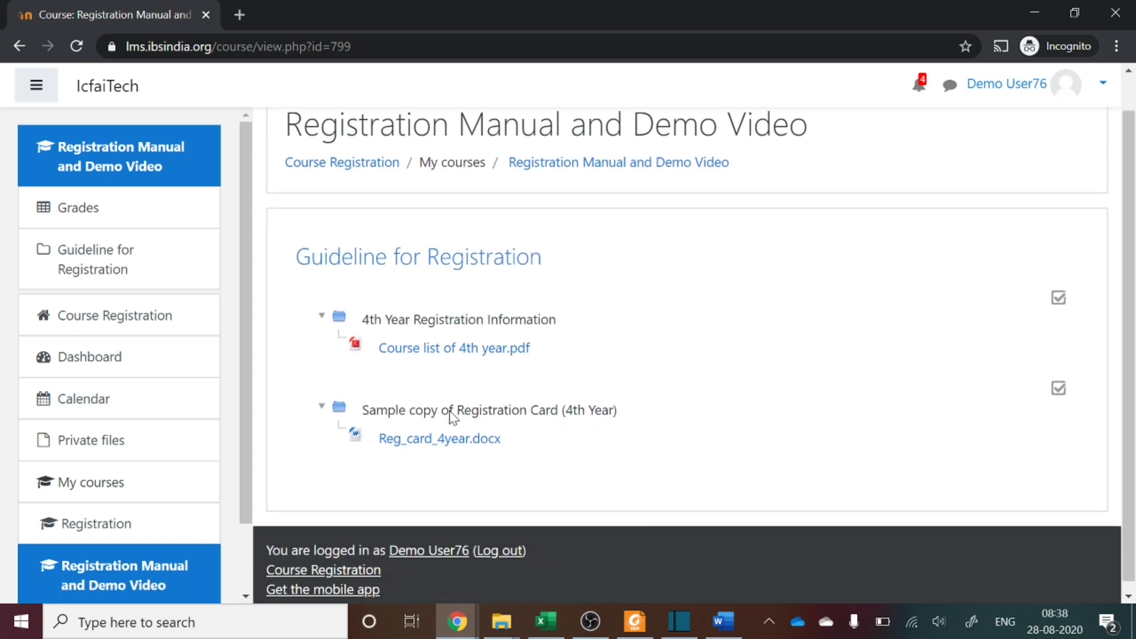
Step: Download the sample registration card Reg_card_4year.docx from the course page and open it in Word
left_click(436, 439)
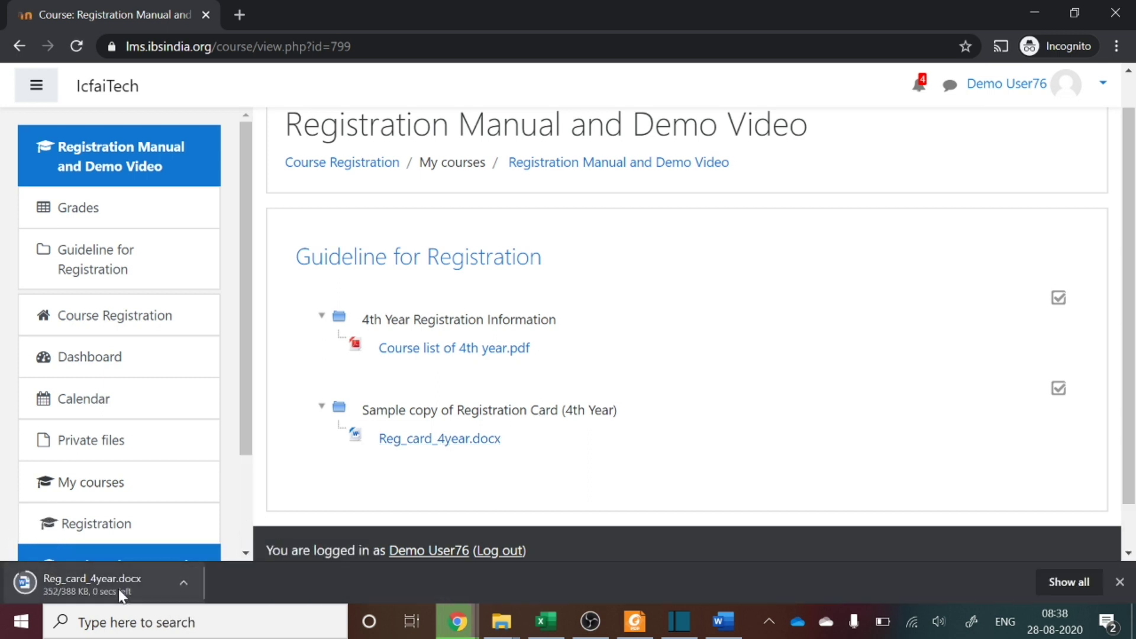
left_click(119, 588)
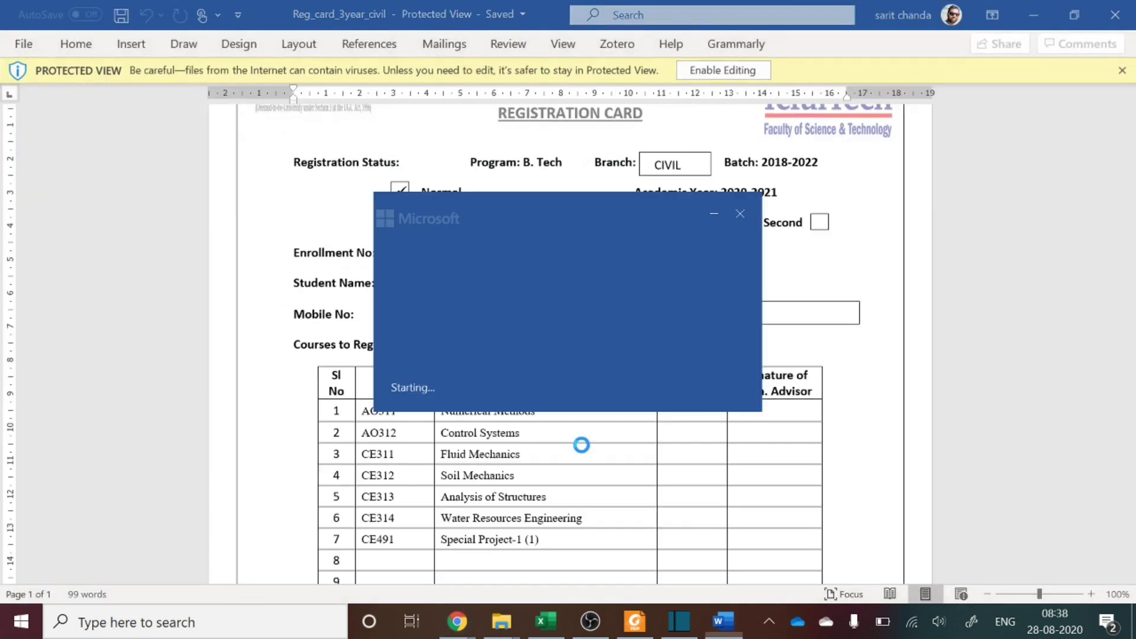
scroll(568, 342, "down", 3)
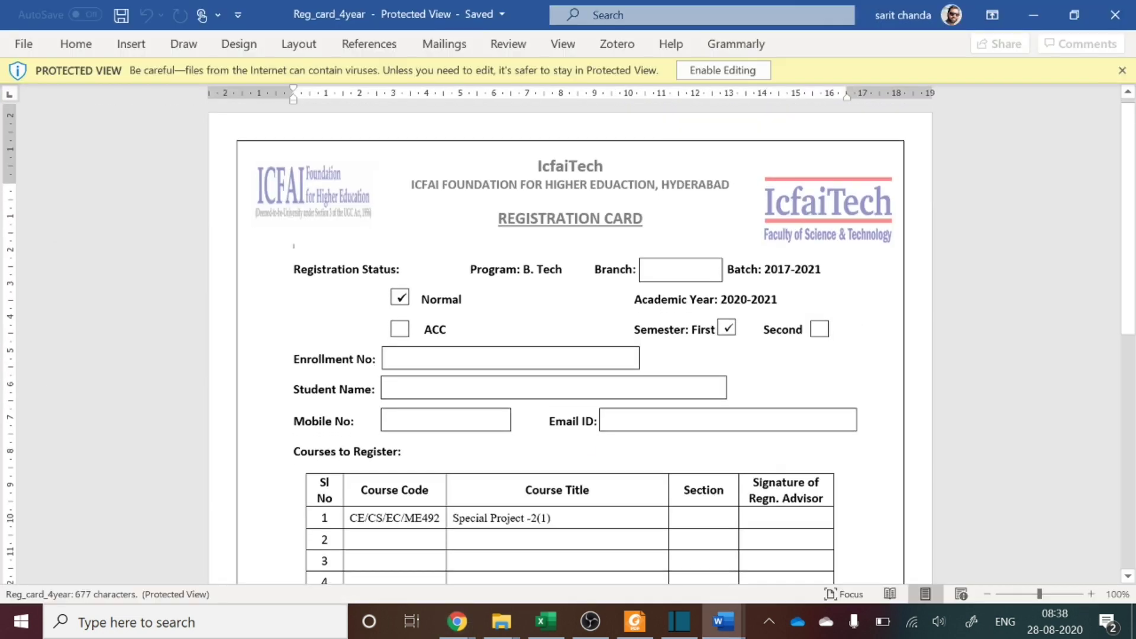
scroll(568, 341, "down", 1)
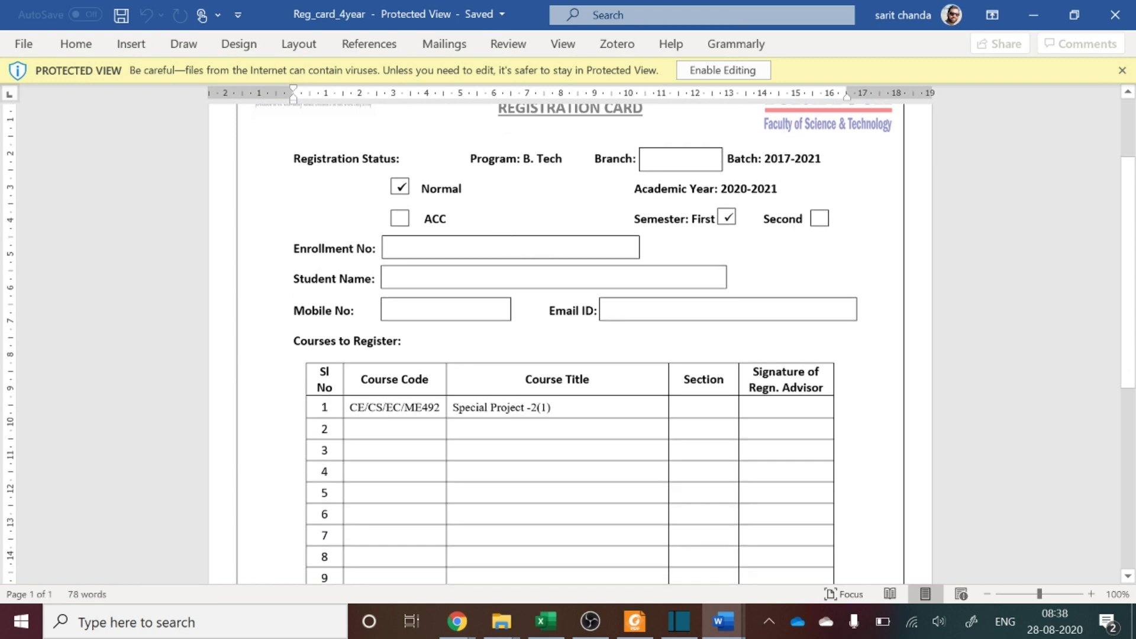
Step: Go through the card's Branch, Enrollment No, Student Name, Mobile No and Email ID boxes to check which details are required
left_click(649, 160)
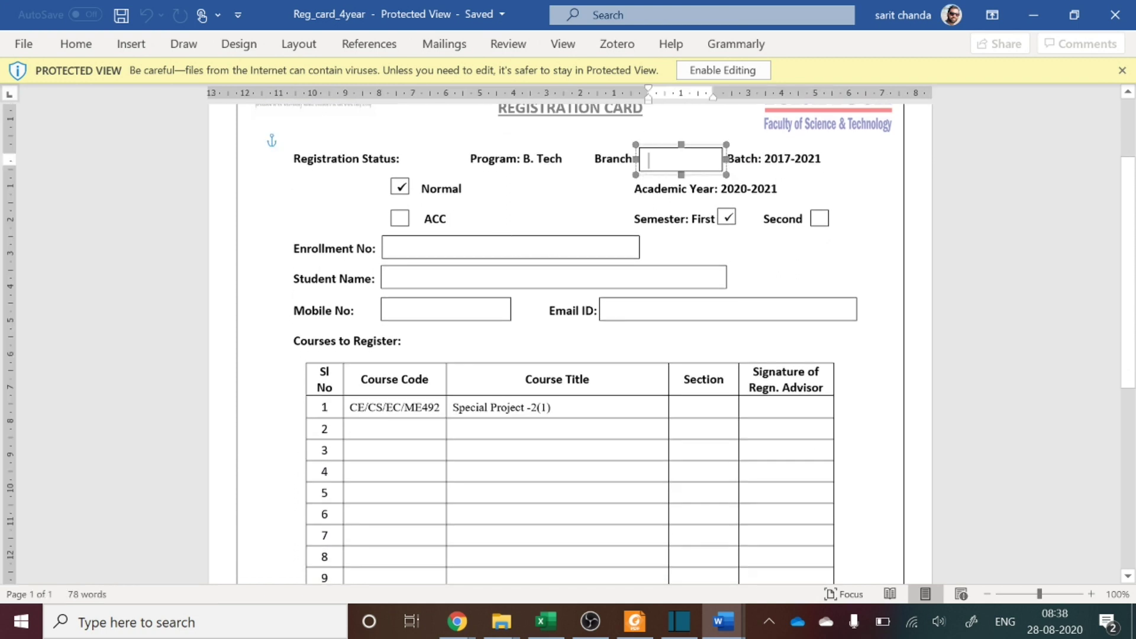
left_click(434, 258)
left_click(393, 290)
left_click(391, 299)
left_click(710, 299)
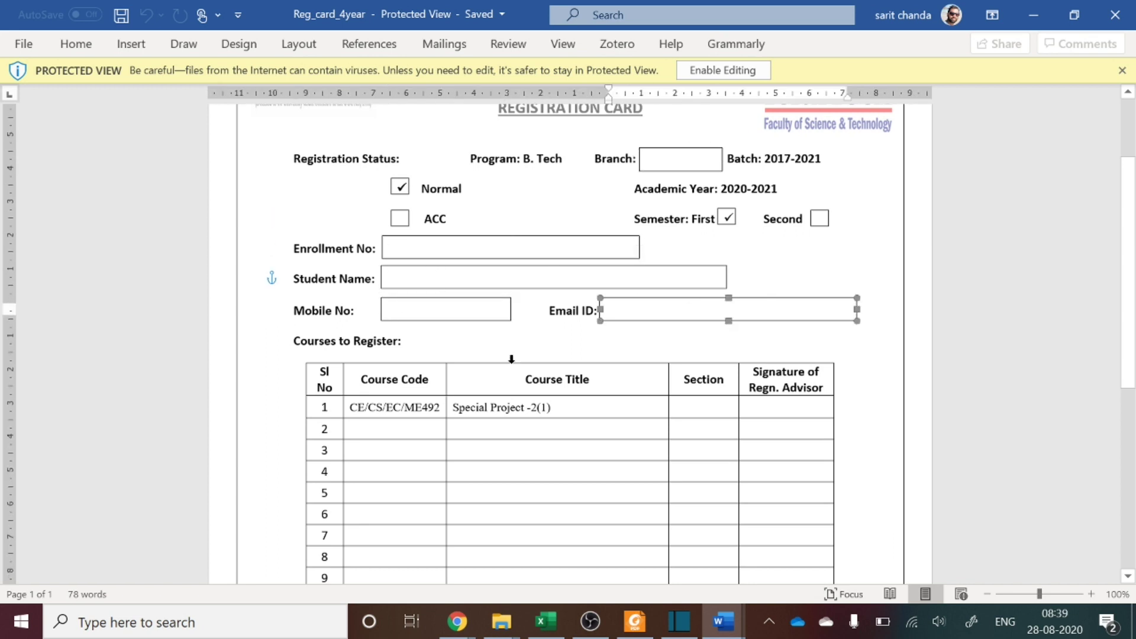
scroll(513, 359, "down", 1)
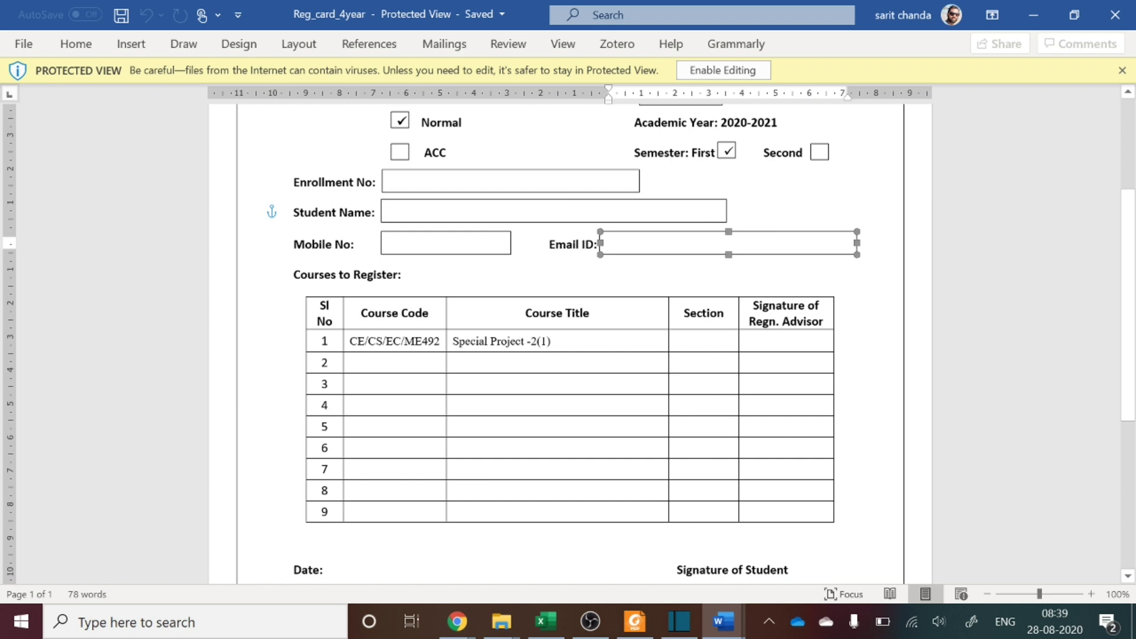
Step: Examine the prefilled CE/CS/EC/ME492 Special Project row in the Courses to Register table
left_click(387, 342)
left_click(551, 341)
double_click(540, 341)
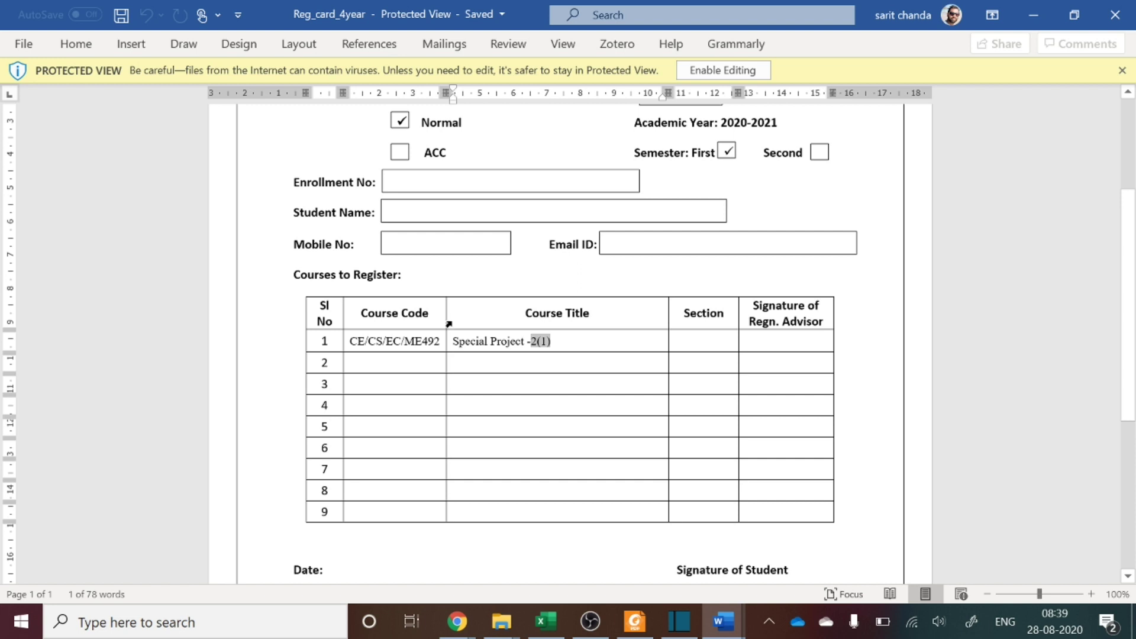
scroll(448, 324, "up", 1)
scroll(448, 324, "down", 1)
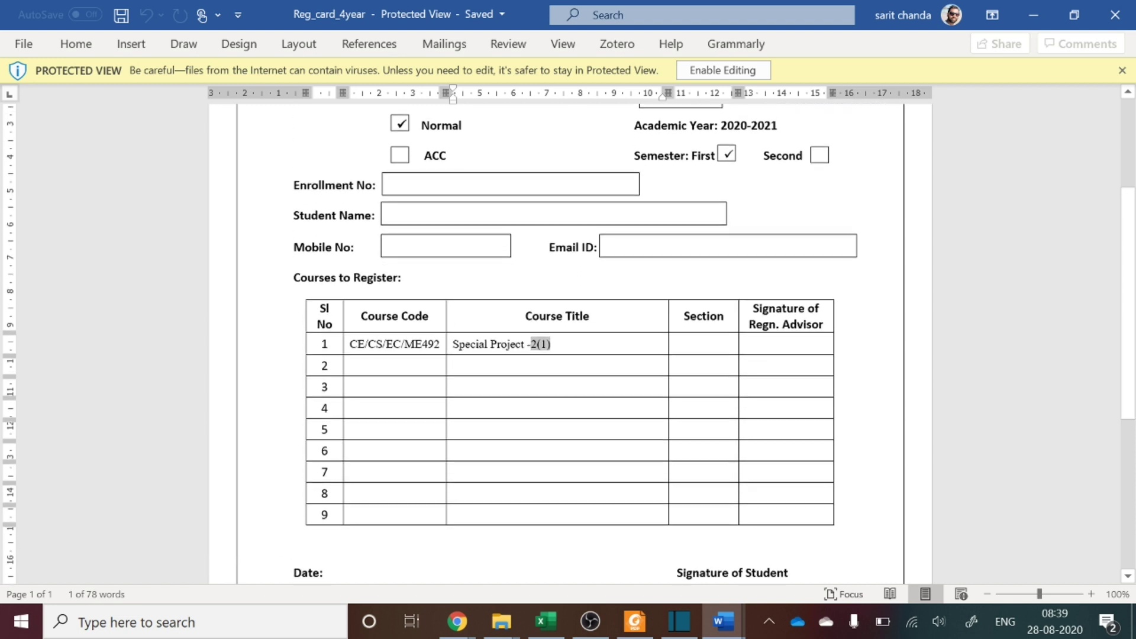
left_click(429, 344)
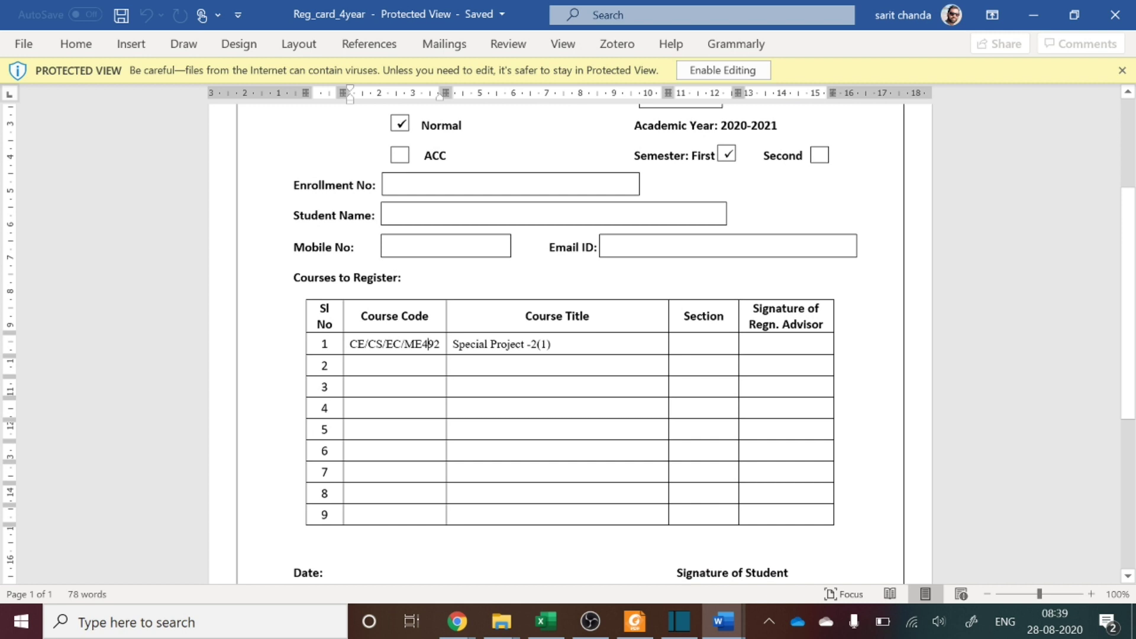
Step: Switch to Foxit Reader to check the card's course entry against the Final Year course list, then return to Word
left_click(632, 626)
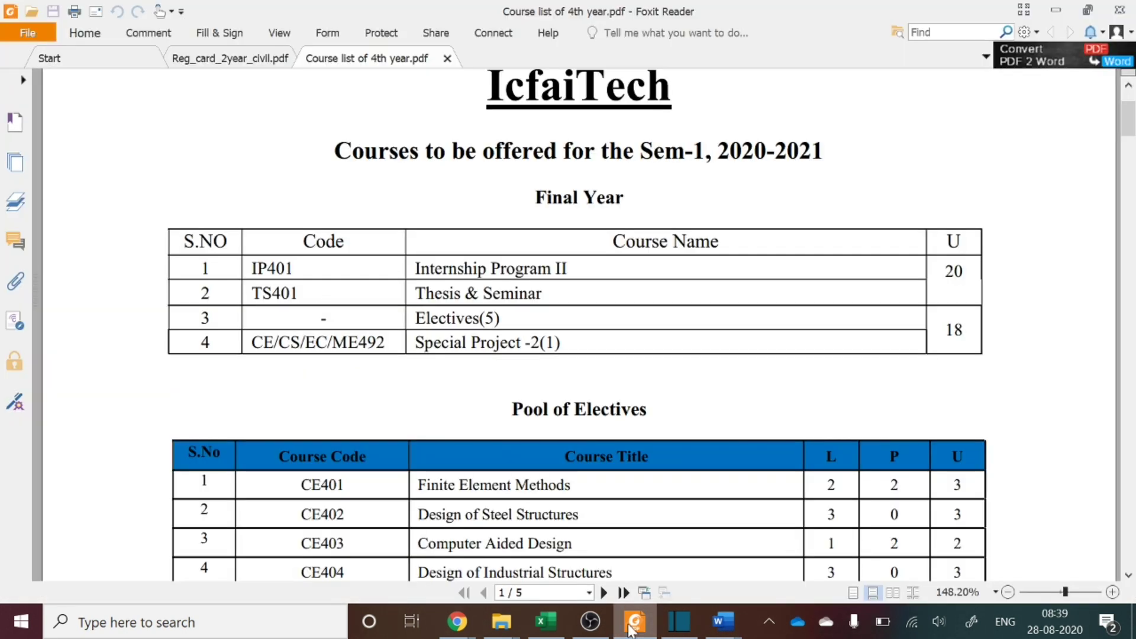
left_click(633, 624)
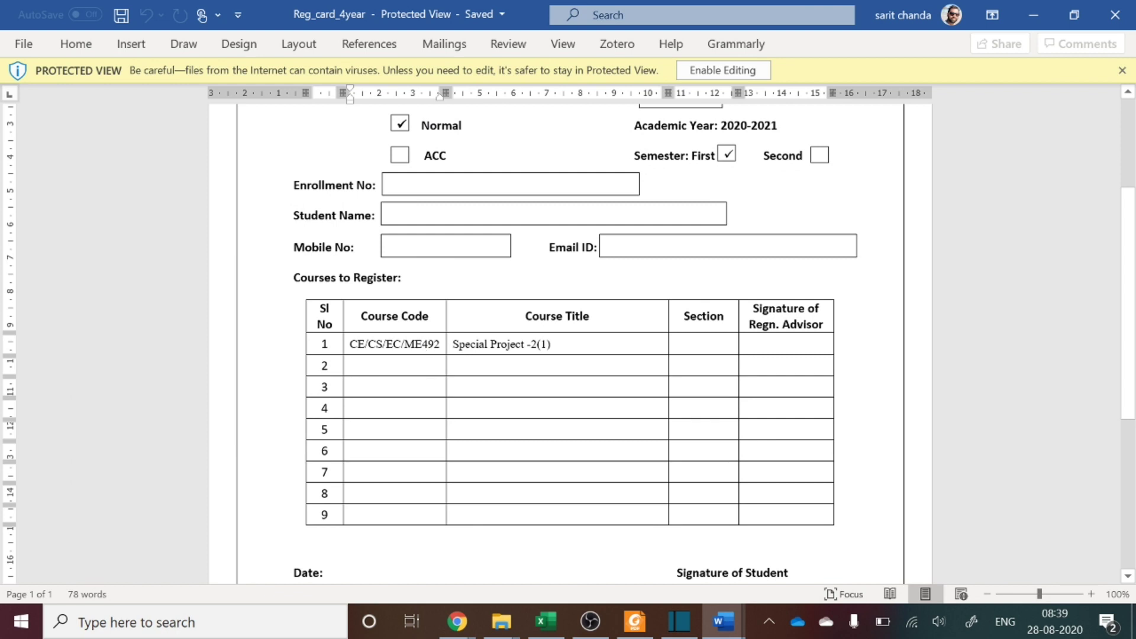
left_click(643, 623)
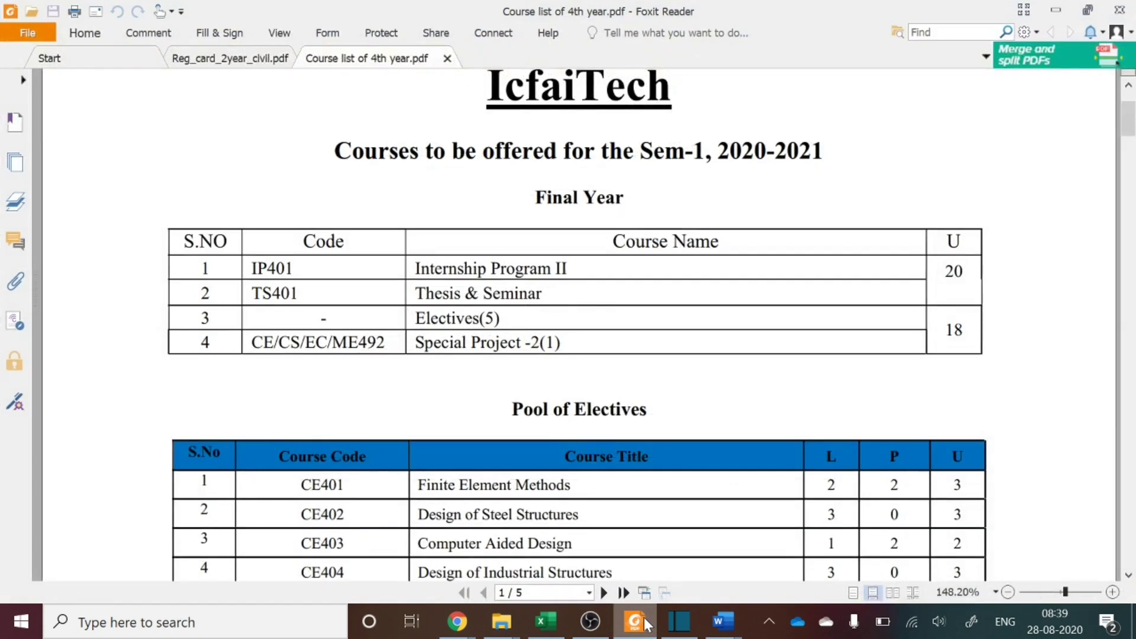
left_click(645, 623)
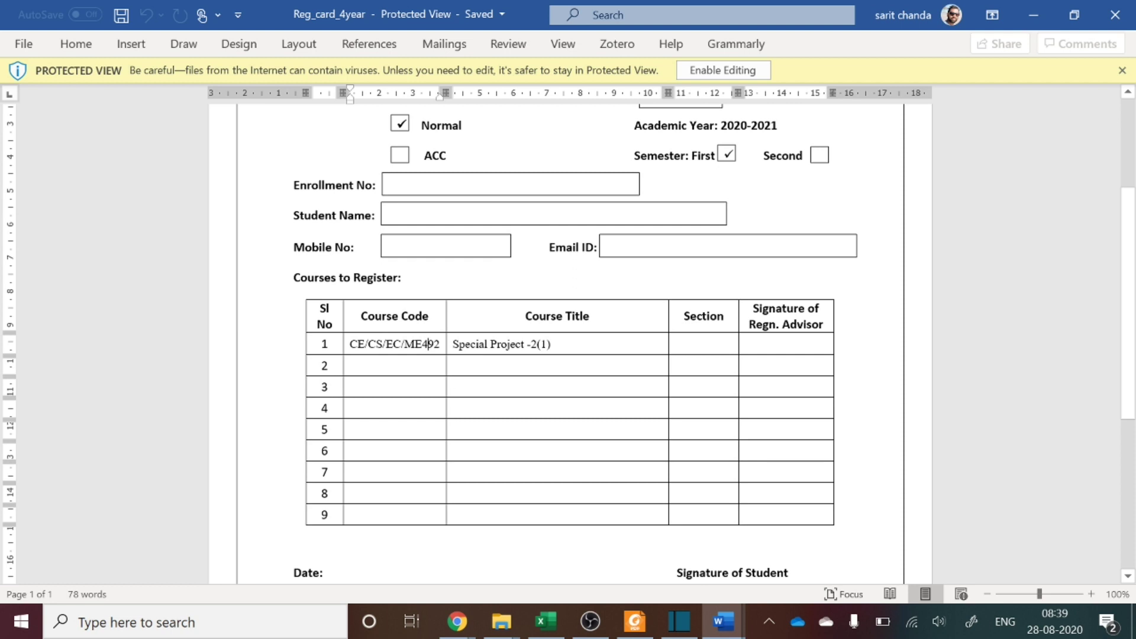
Step: Review the card's Date and Signature of Student area, the remaining course rows and the header section
scroll(429, 247, "down", 3)
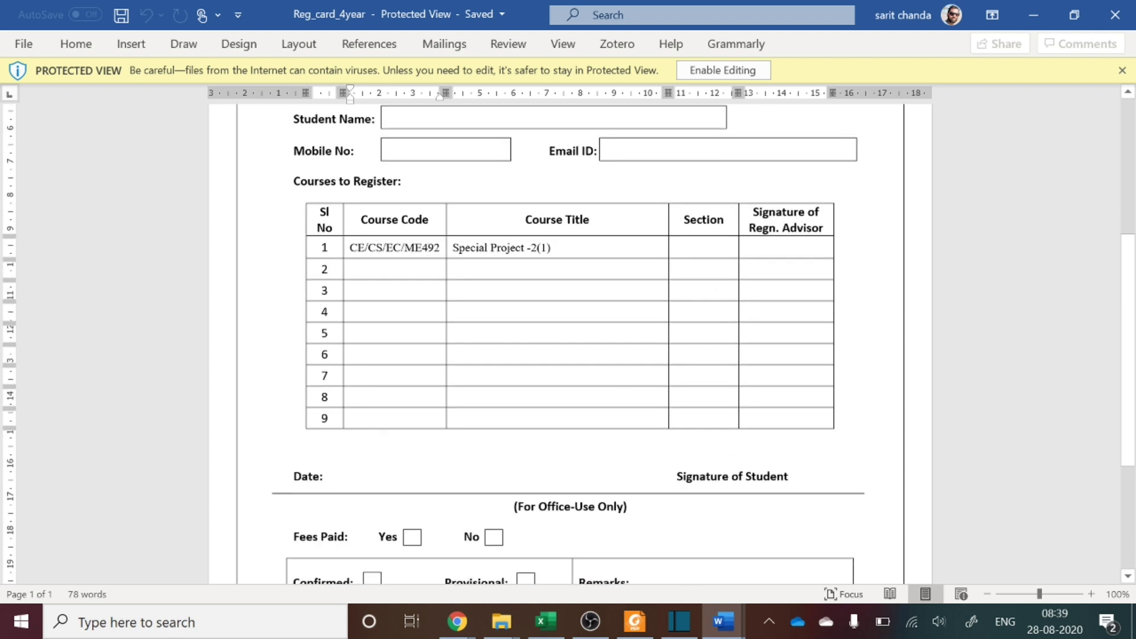
left_click(336, 476)
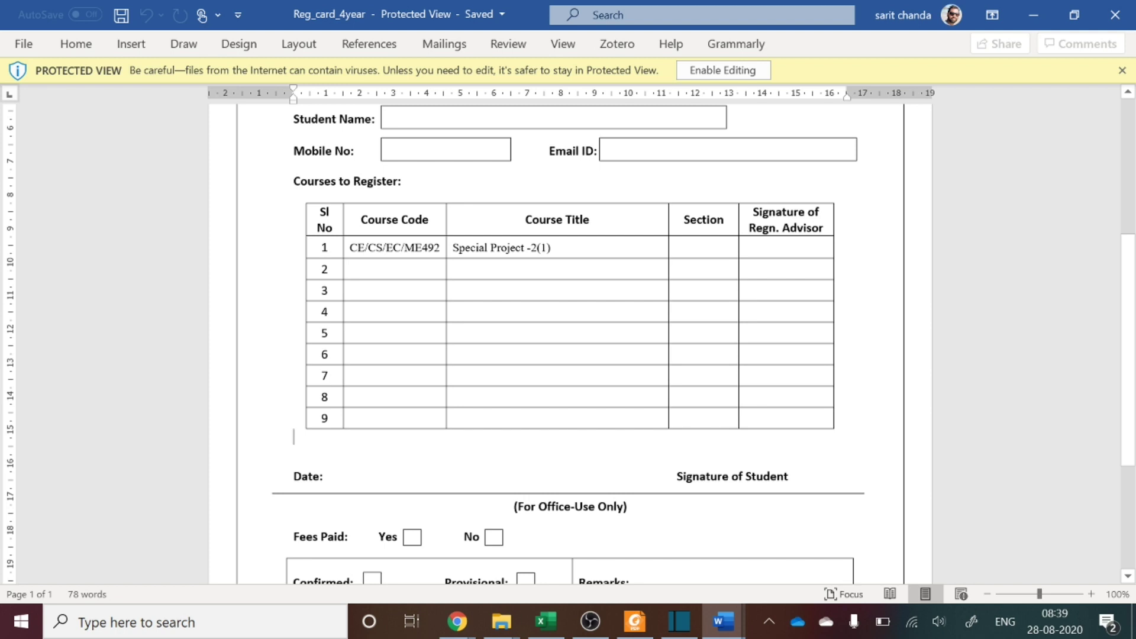
scroll(507, 388, "up", 9)
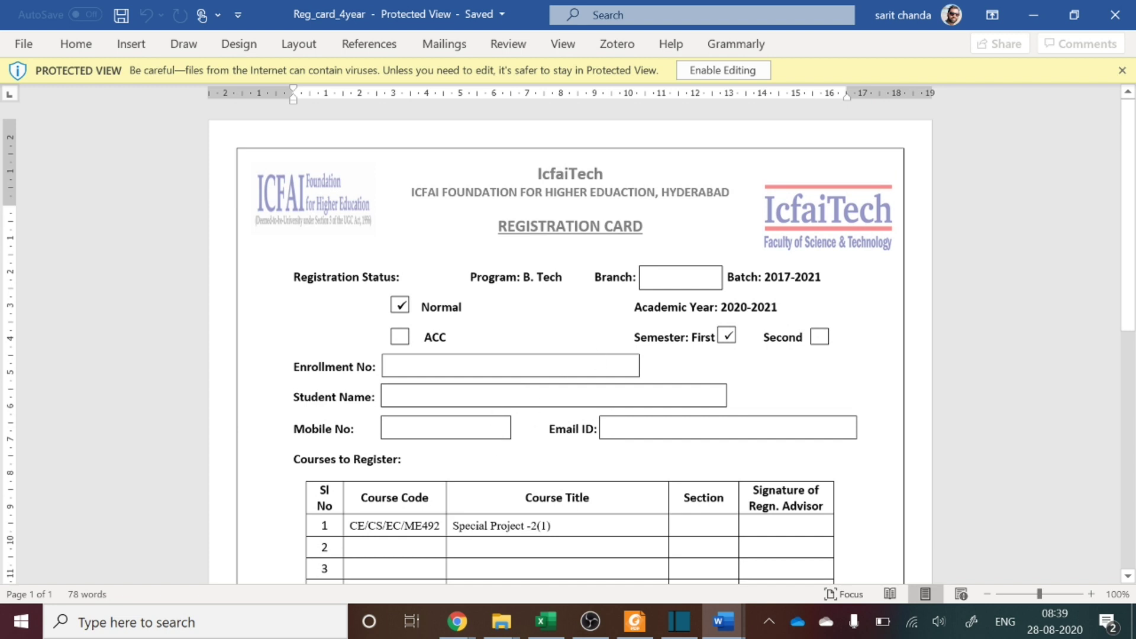
scroll(568, 344, "down", 8)
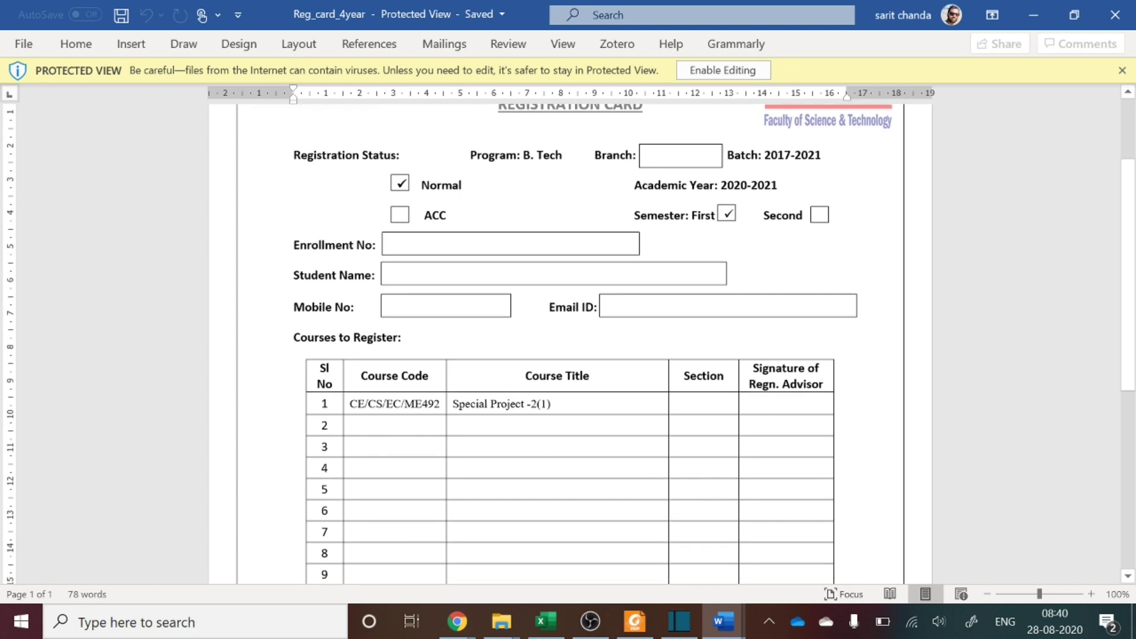
scroll(569, 344, "up", 5)
scroll(568, 344, "up", 2)
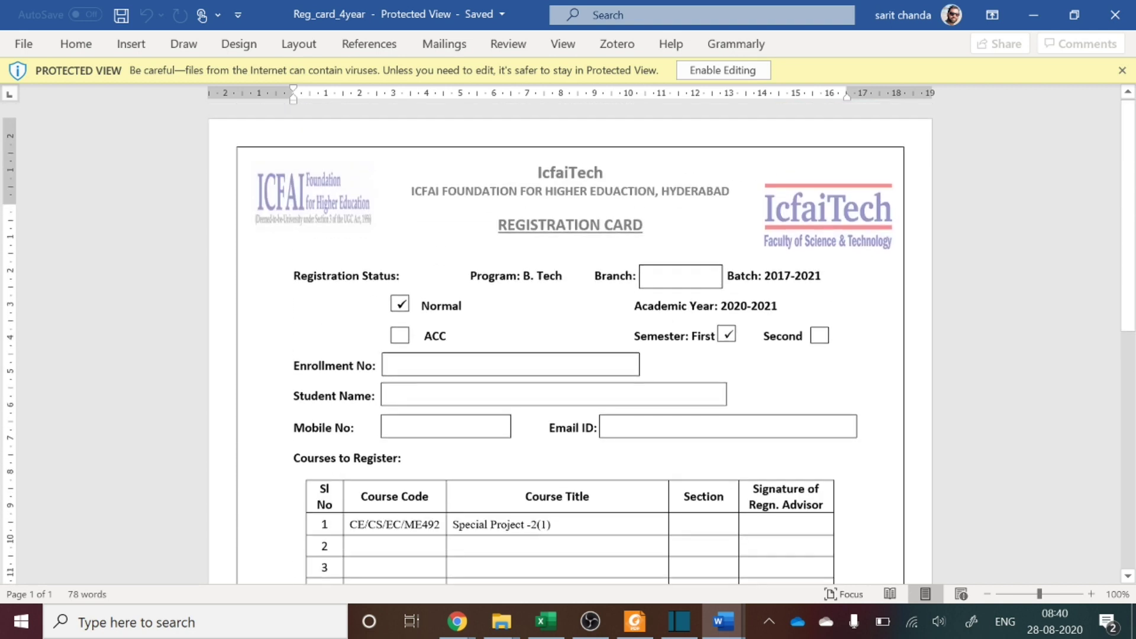
Step: Switch to Reg_card_2year_civil.pdf in Foxit Reader and read its filled-in student details, course list and student signature
left_click(634, 622)
left_click(236, 59)
scroll(495, 272, "up", 3)
scroll(495, 271, "down", 3)
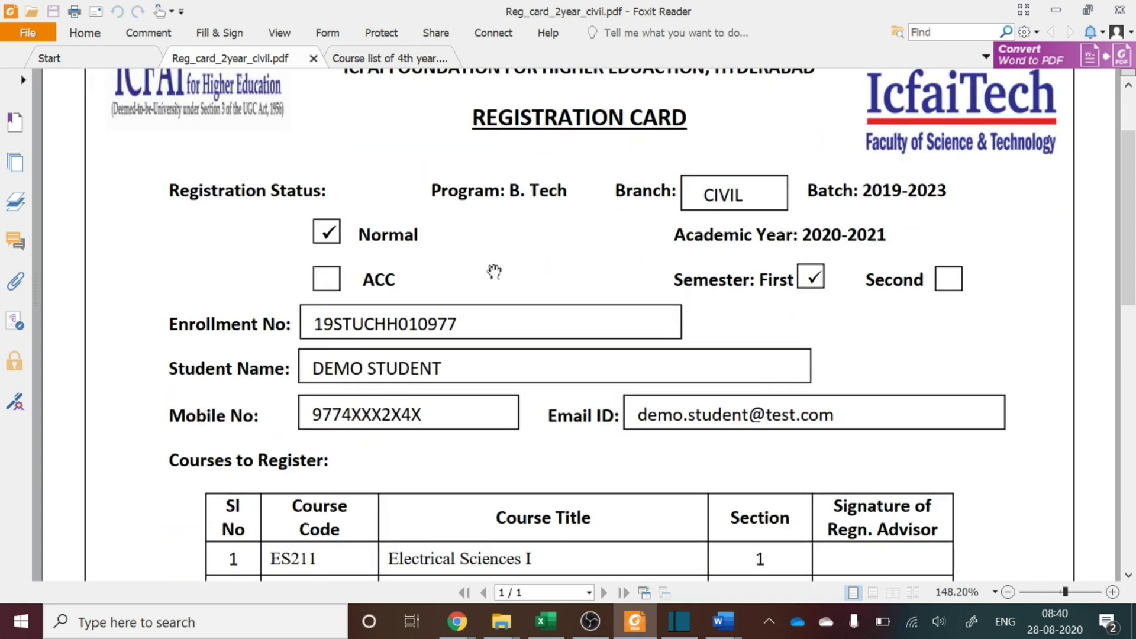
scroll(495, 272, "down", 3)
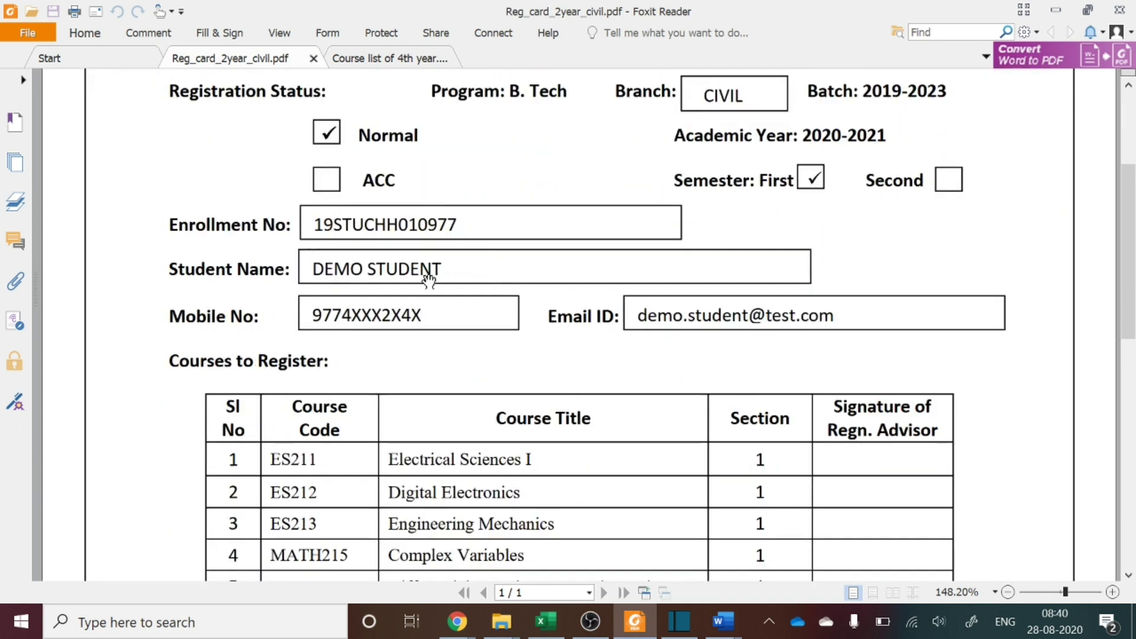
scroll(450, 363, "down", 8)
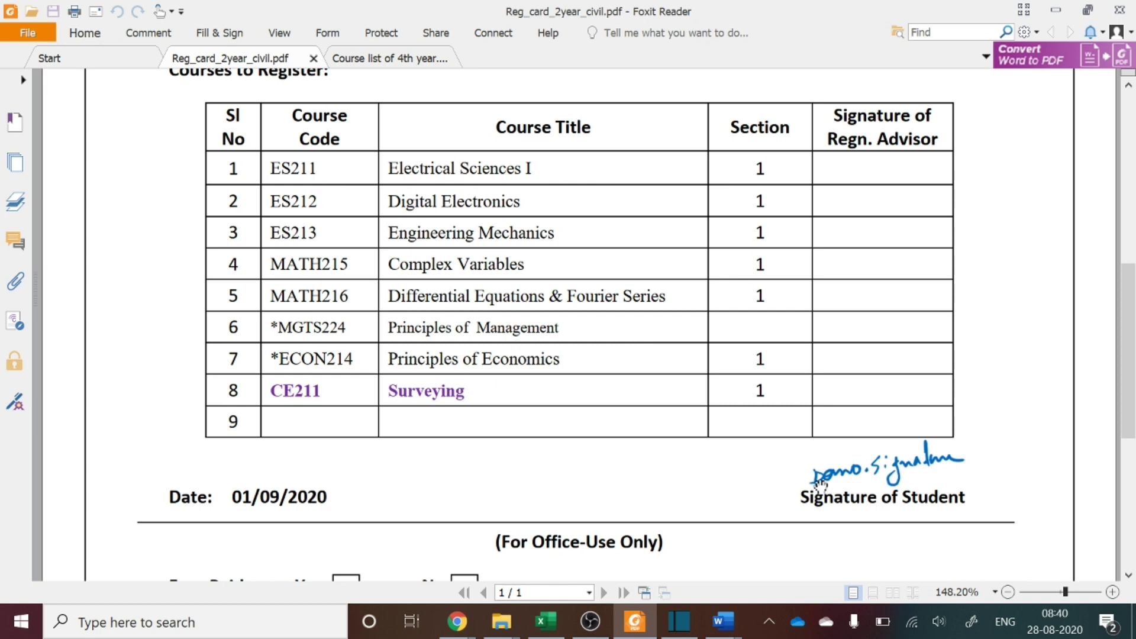
Step: Recheck the completed second-year sample card from its header through the office-use section at the end
scroll(332, 414, "up", 1)
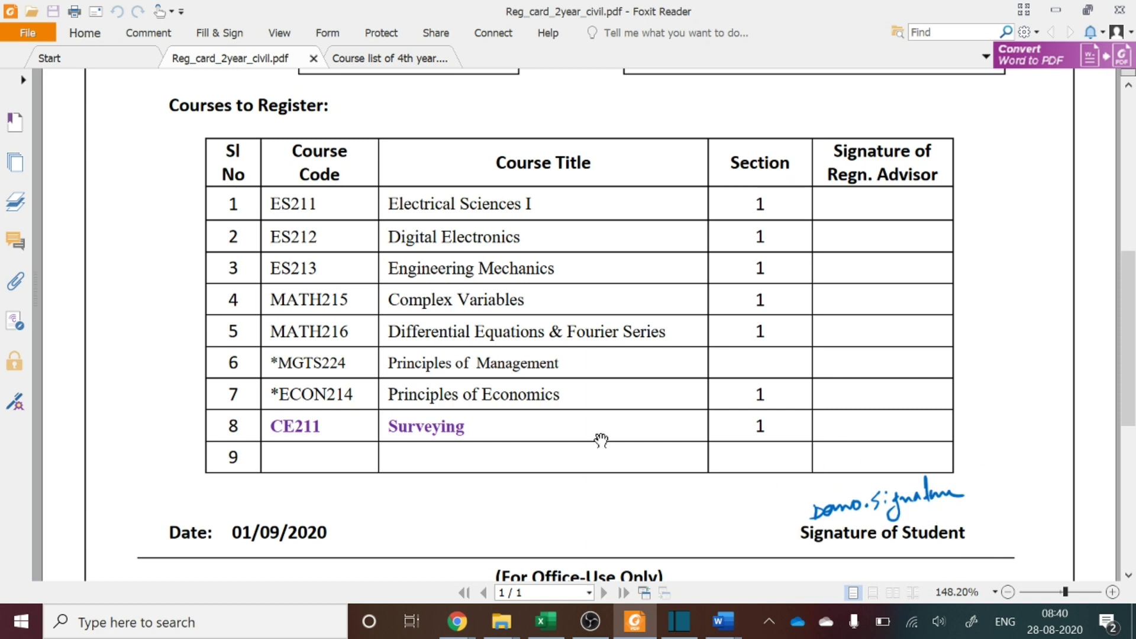
scroll(602, 439, "down", 5)
scroll(601, 439, "up", 7)
scroll(602, 439, "up", 5)
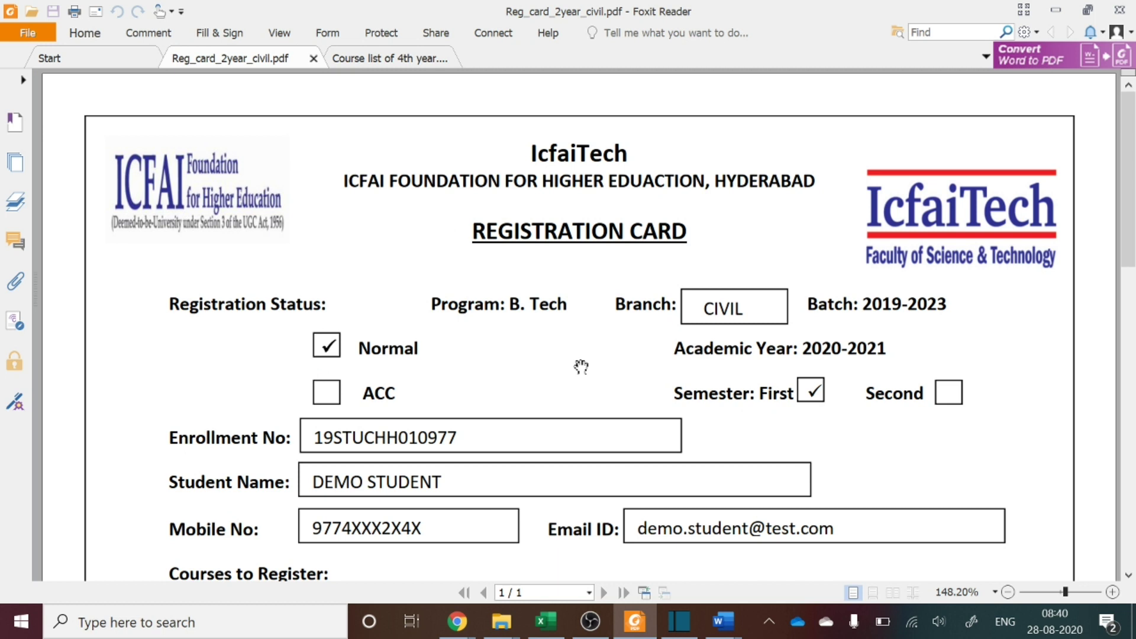
scroll(582, 367, "down", 10)
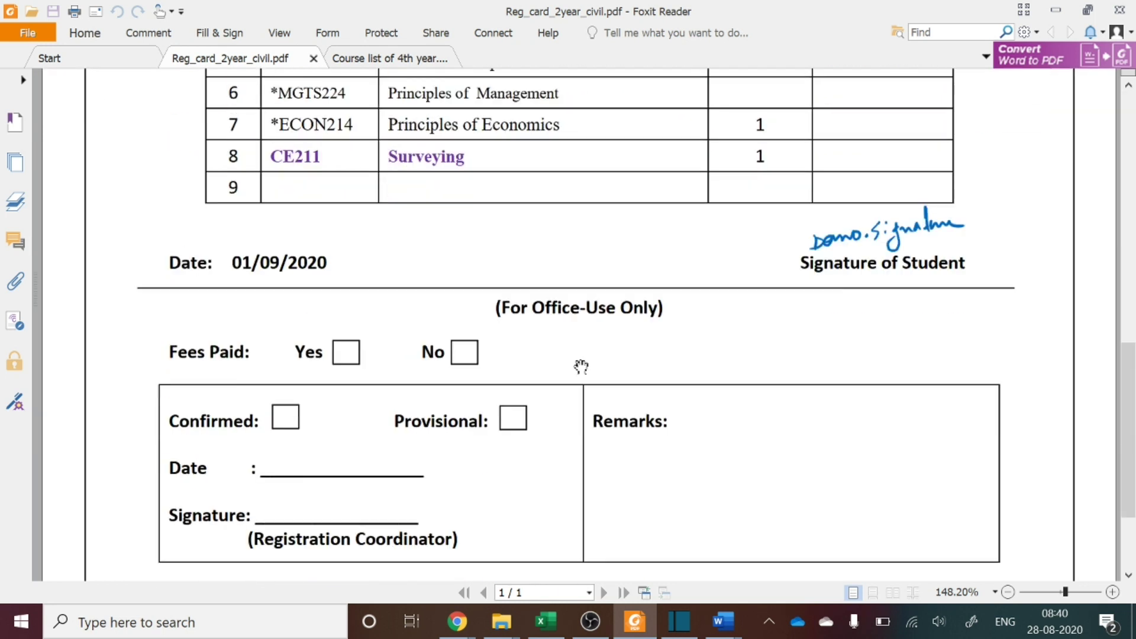
scroll(581, 367, "down", 1)
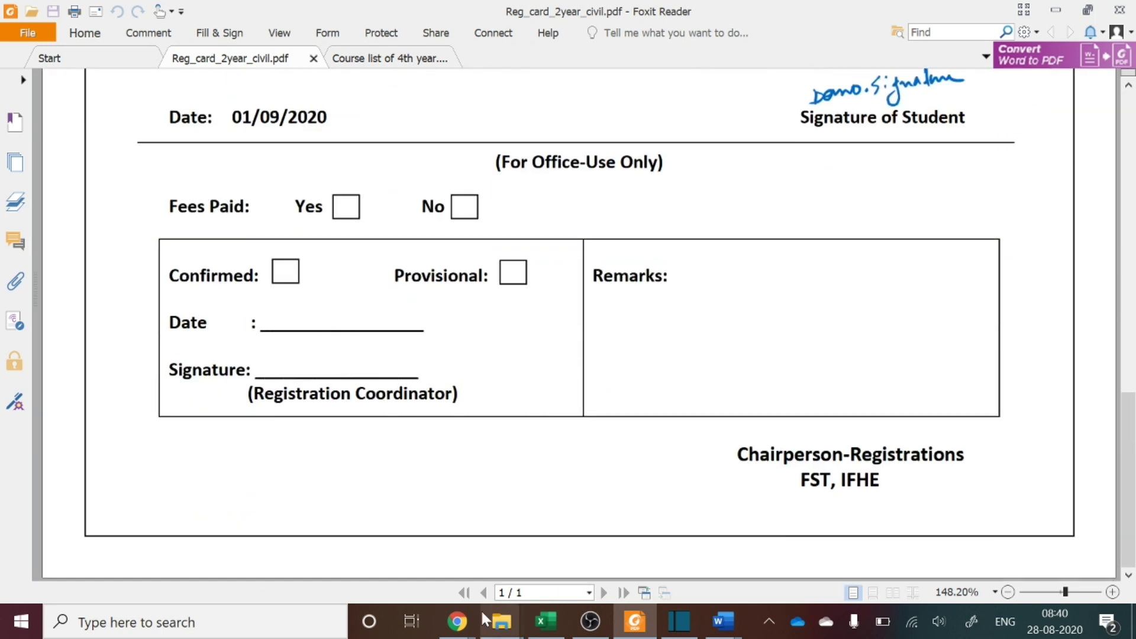
Step: Return to Chrome and, under Proceed for Registration, open the Academic Year (2020 - 2021) Odd Semester, Semester - VII (Fourth Year) Registration course
mouse_move(461, 626)
left_click(541, 553)
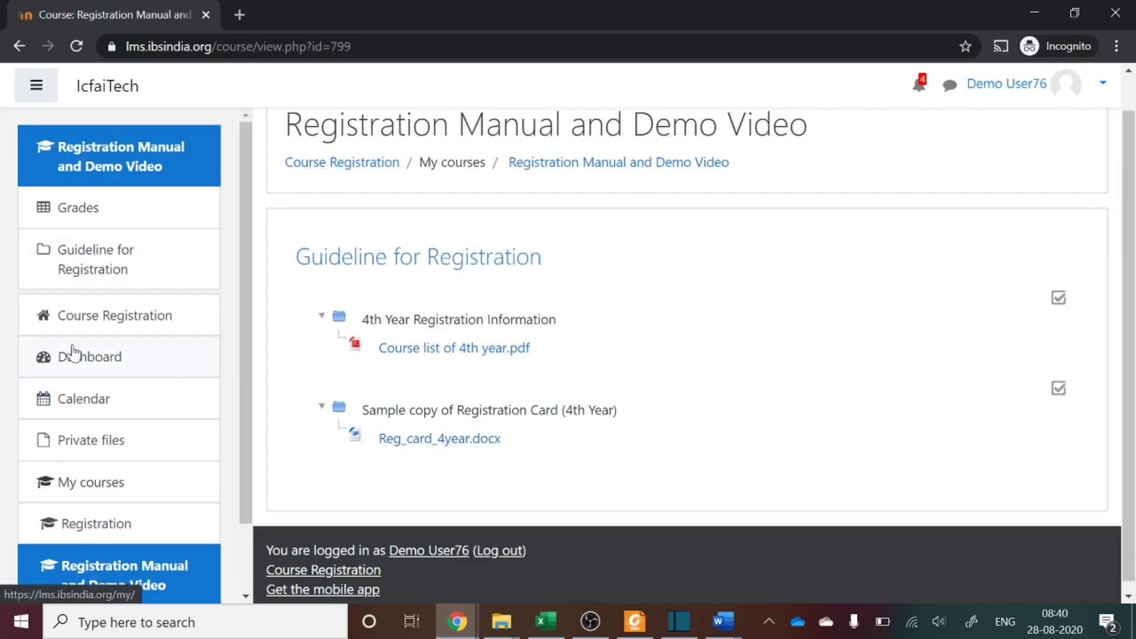
scroll(102, 318, "down", 1)
left_click(130, 267)
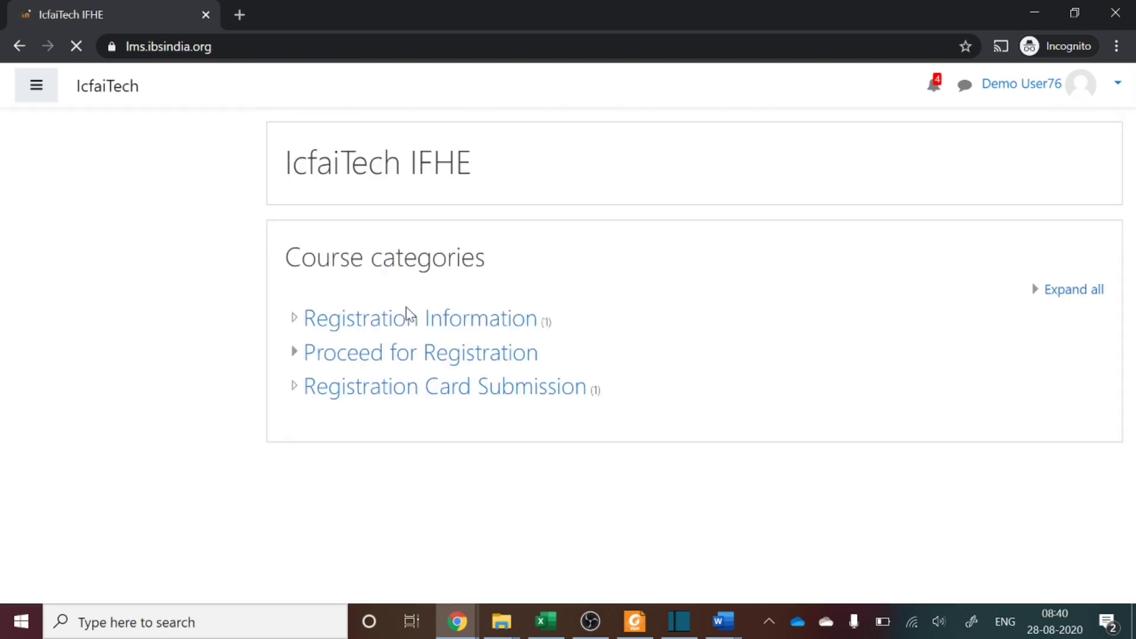
left_click(393, 353)
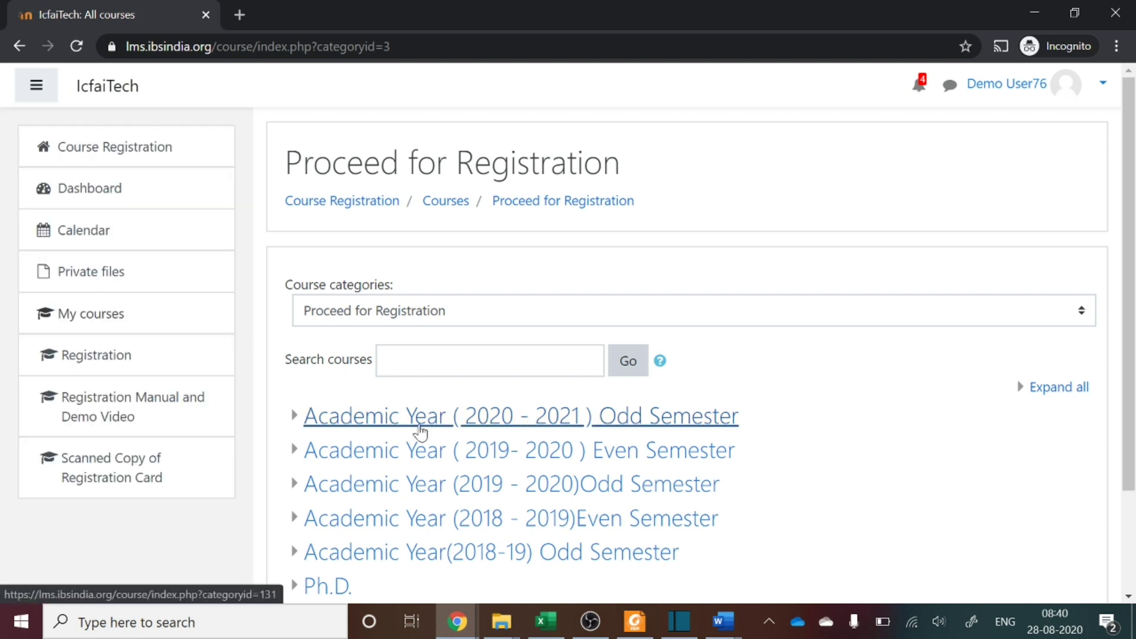
left_click(399, 420)
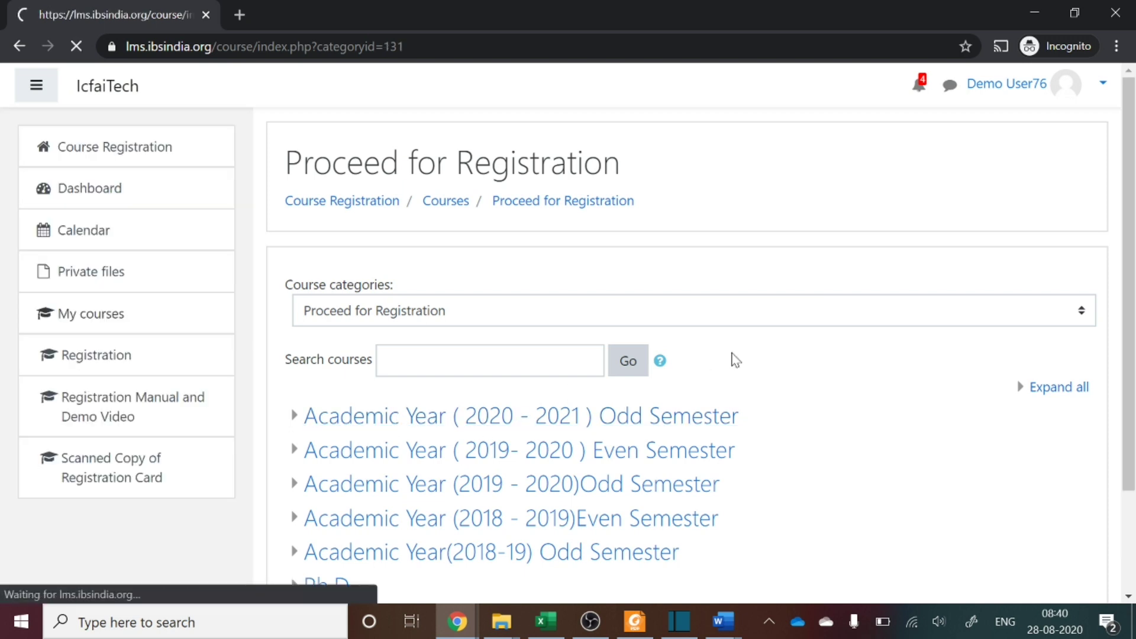
scroll(827, 383, "down", 1)
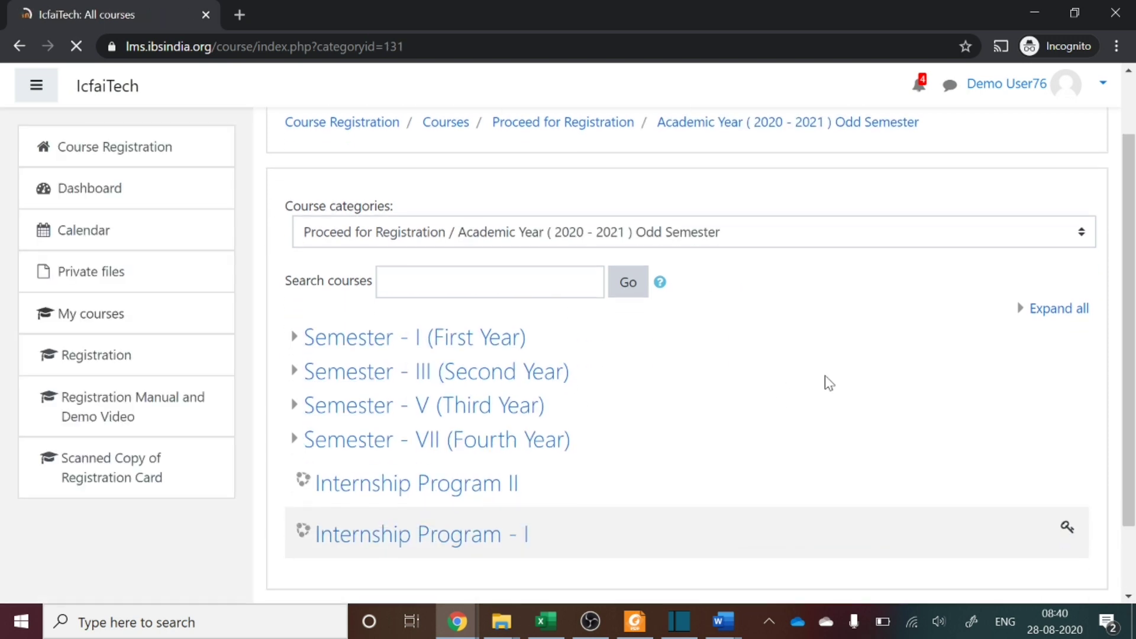
left_click(476, 448)
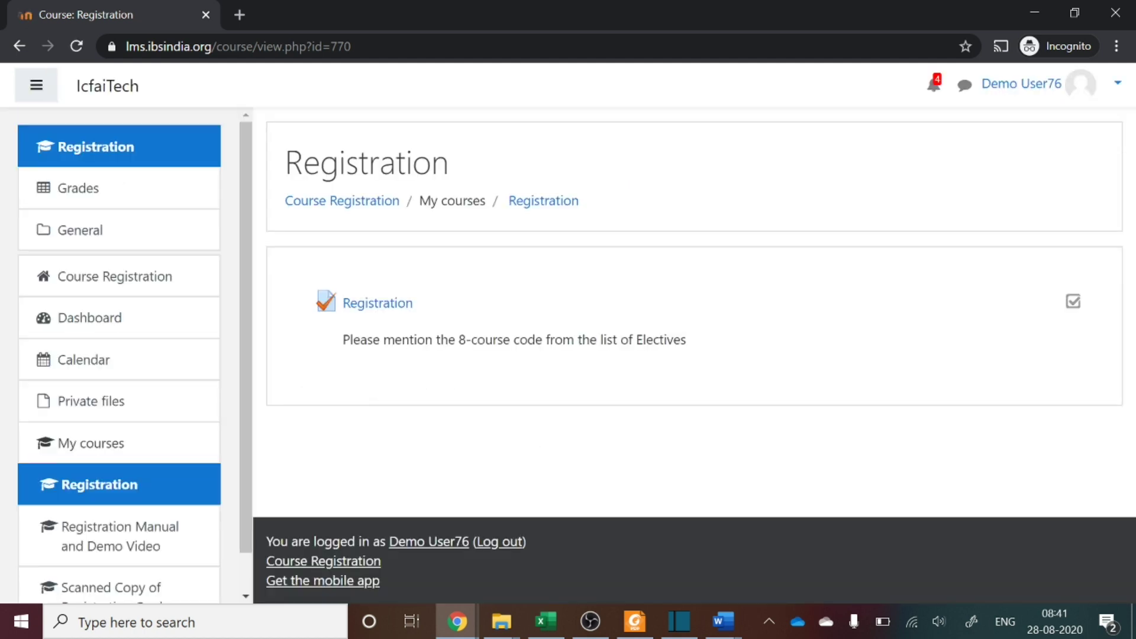
Step: Read the elective course code instruction, open the Registration quiz and check its number of allowed attempts
left_click_drag(455, 340, 519, 339)
left_click_drag(465, 340, 520, 340)
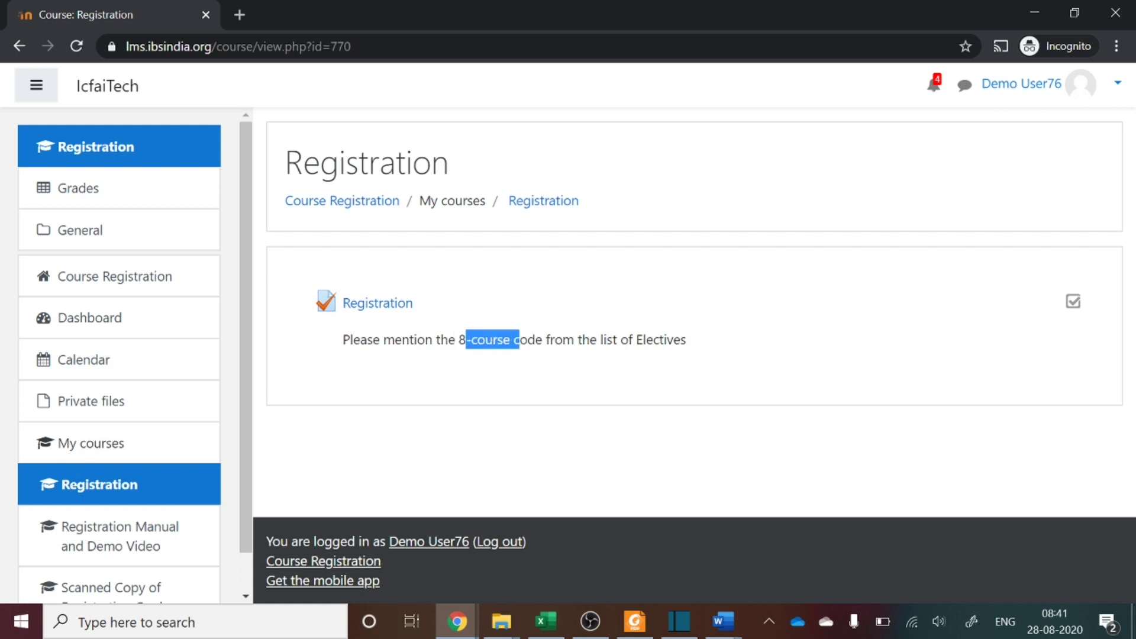
left_click(411, 331)
left_click(376, 313)
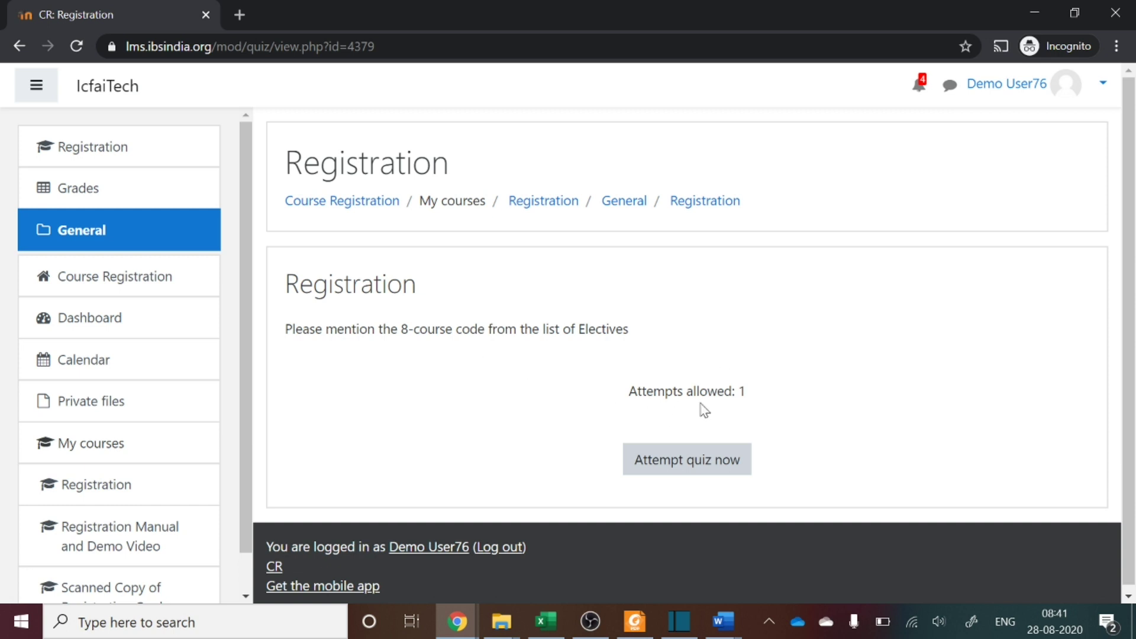
left_click_drag(724, 391, 697, 459)
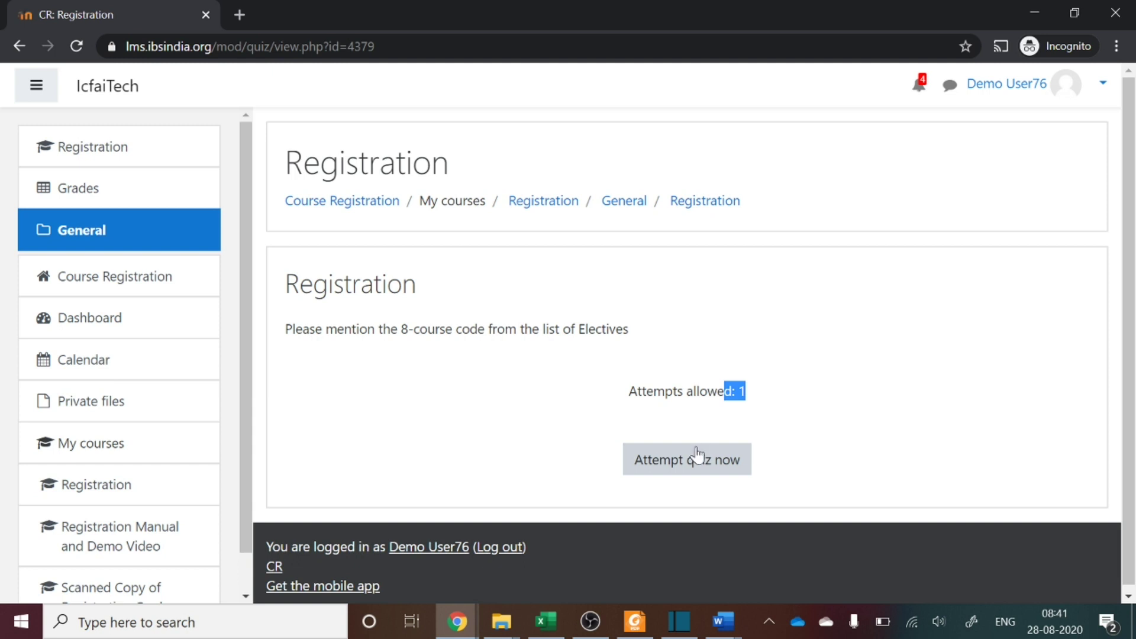
Step: Start the Registration quiz attempt and find the code of Finite Element Methods in Course list of 4th year.pdf in Foxit Reader
left_click(697, 460)
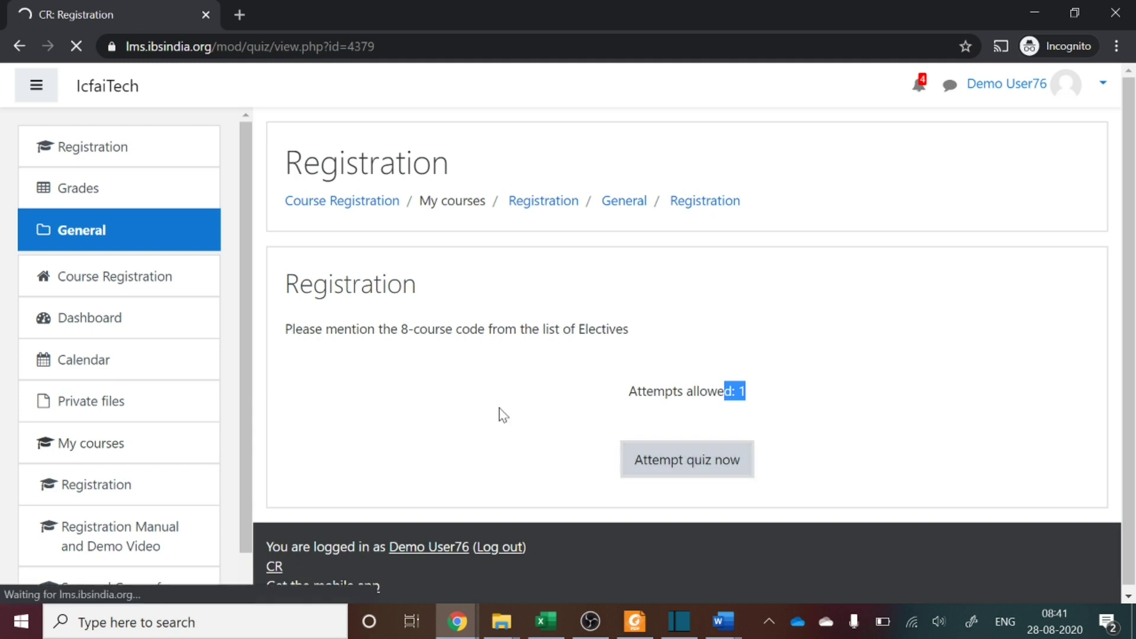
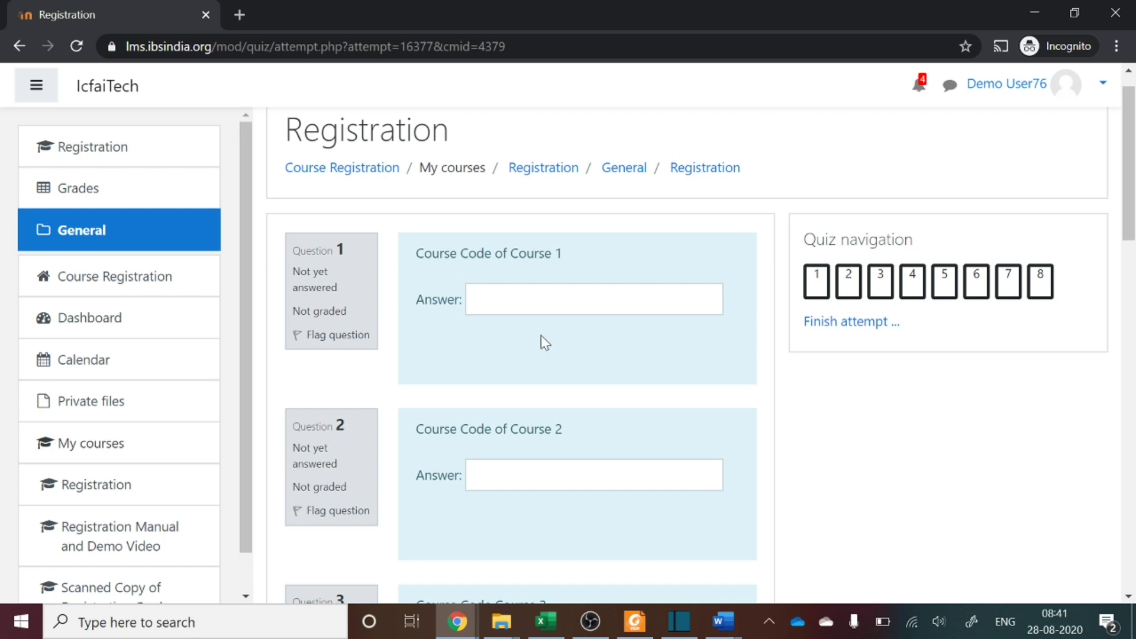
left_click(477, 299)
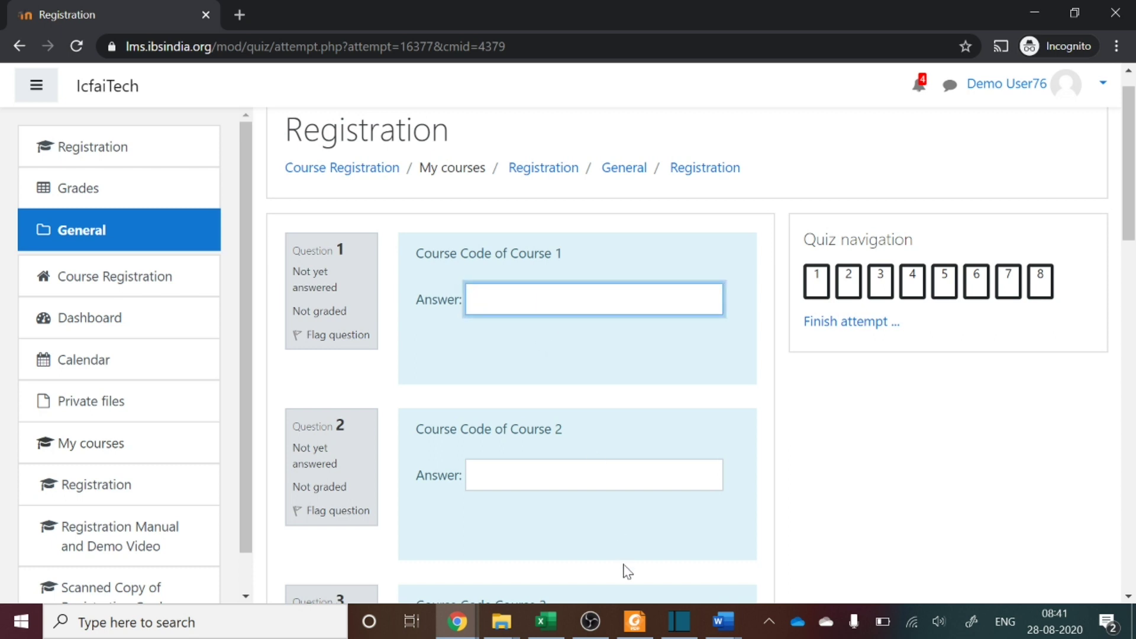
left_click(635, 622)
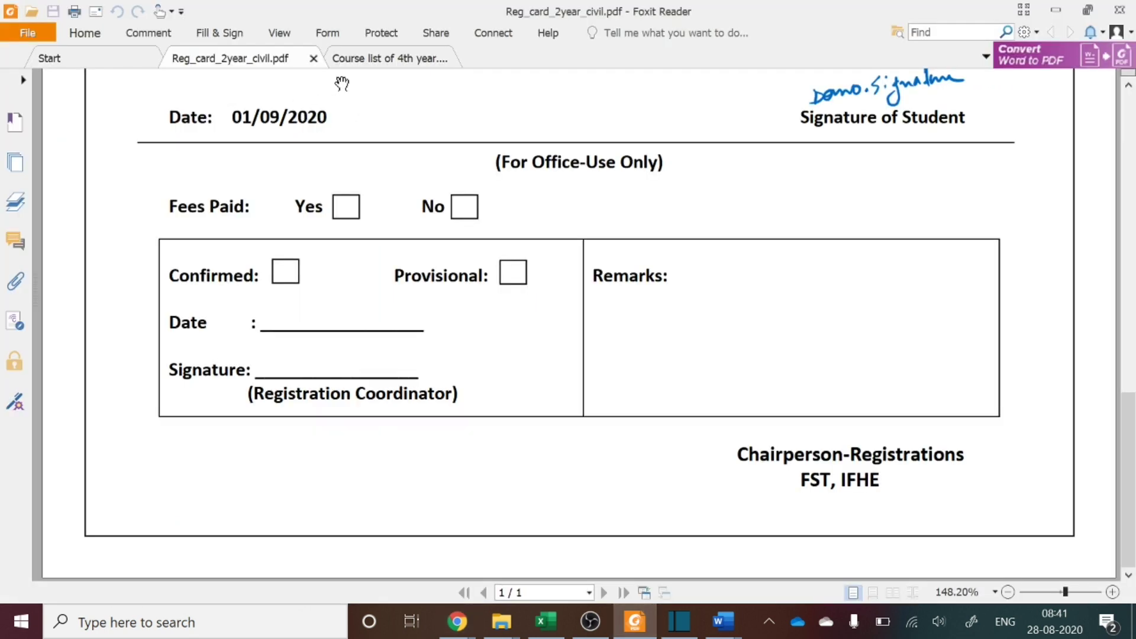
left_click(381, 59)
scroll(386, 270, "down", 5)
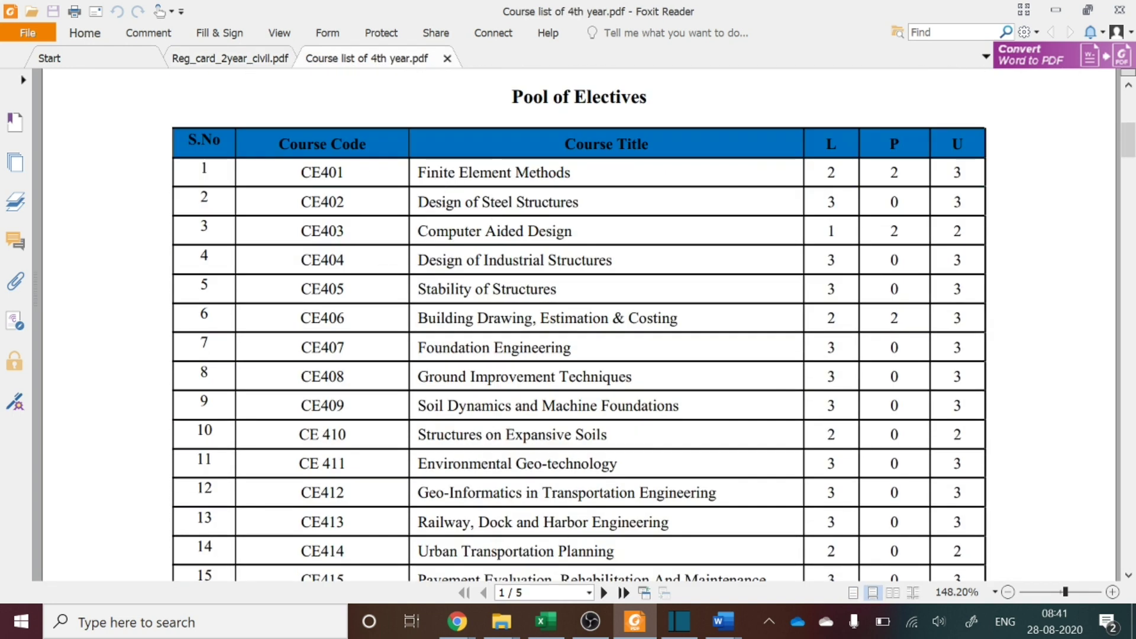
left_click_drag(417, 173, 572, 172)
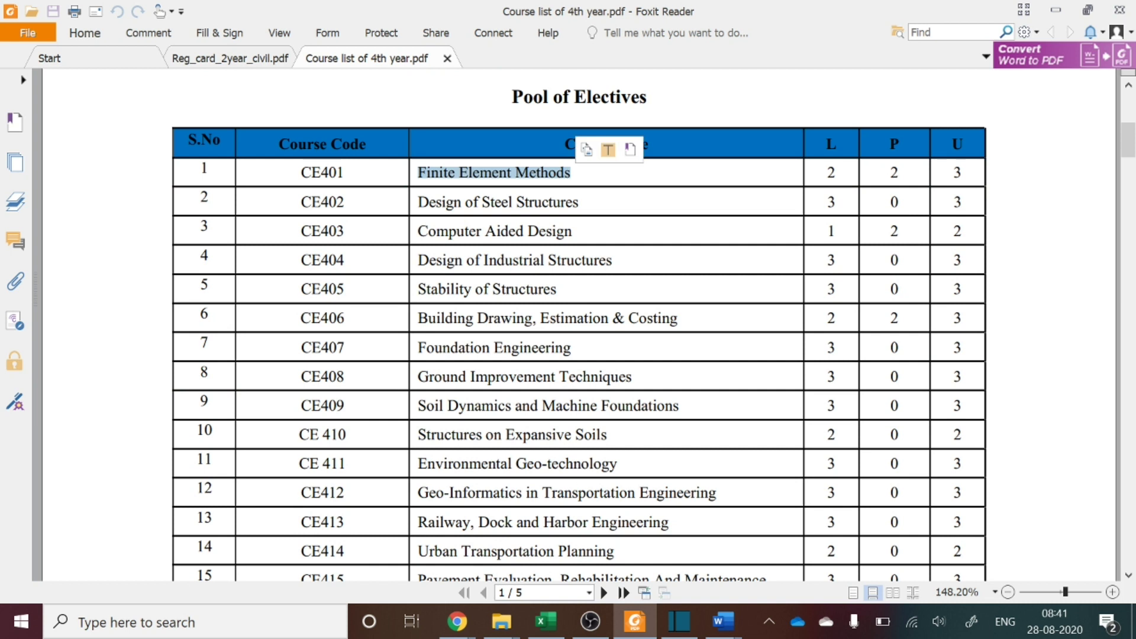
left_click(339, 178)
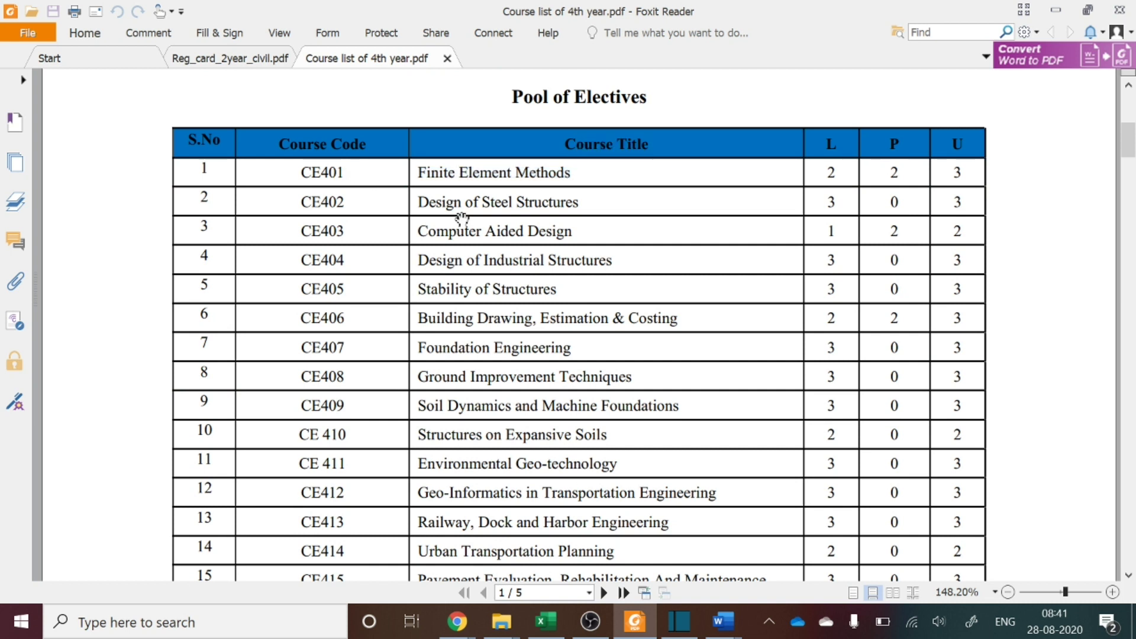
left_click_drag(300, 173, 345, 174)
Step: Return to the Registration quiz in Chrome and enter CE401 as the course code of Course 1
mouse_move(457, 622)
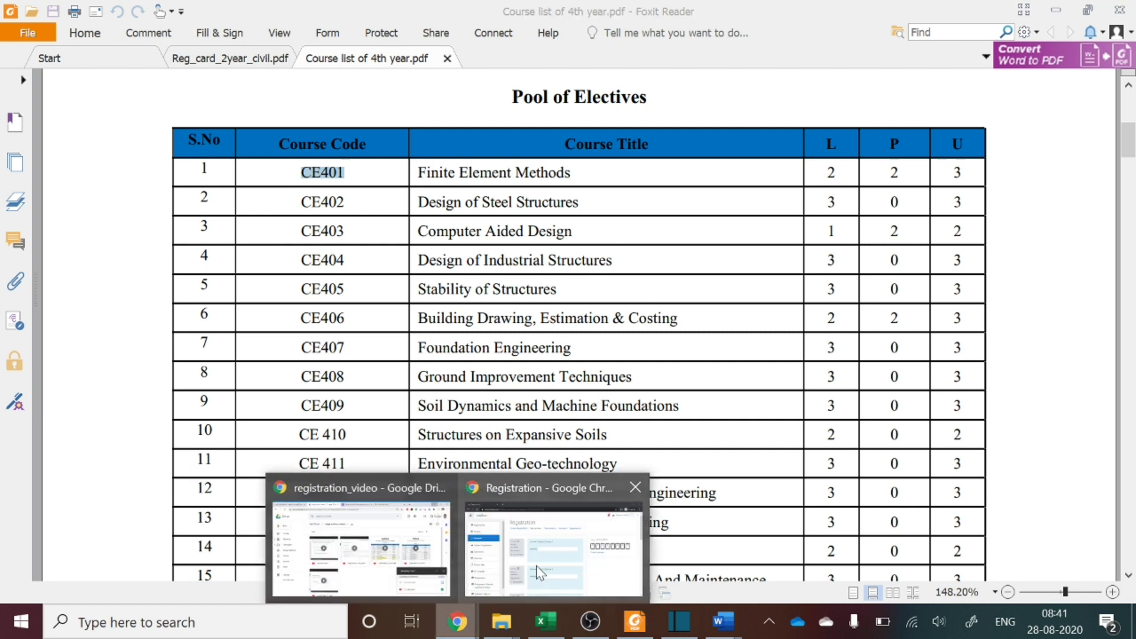
left_click(579, 545)
type("CE$)!@")
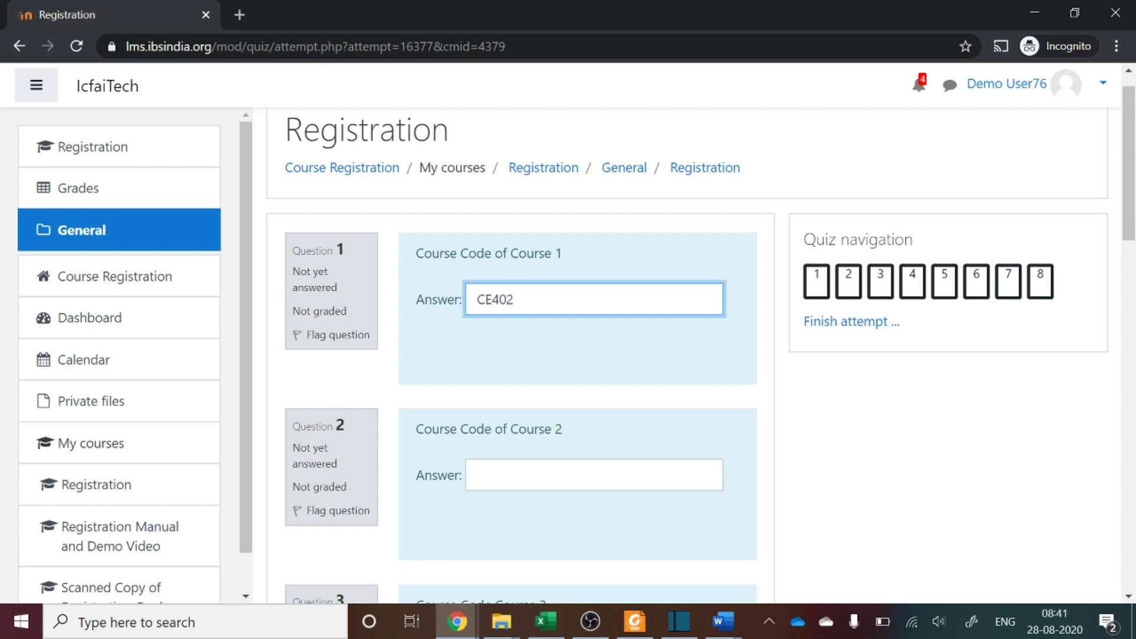
key("Tab")
Step: Look up the code of Environmental Systems in the Foxit Reader course list and enter CE419 for Course 2 in the Chrome quiz
left_click(634, 622)
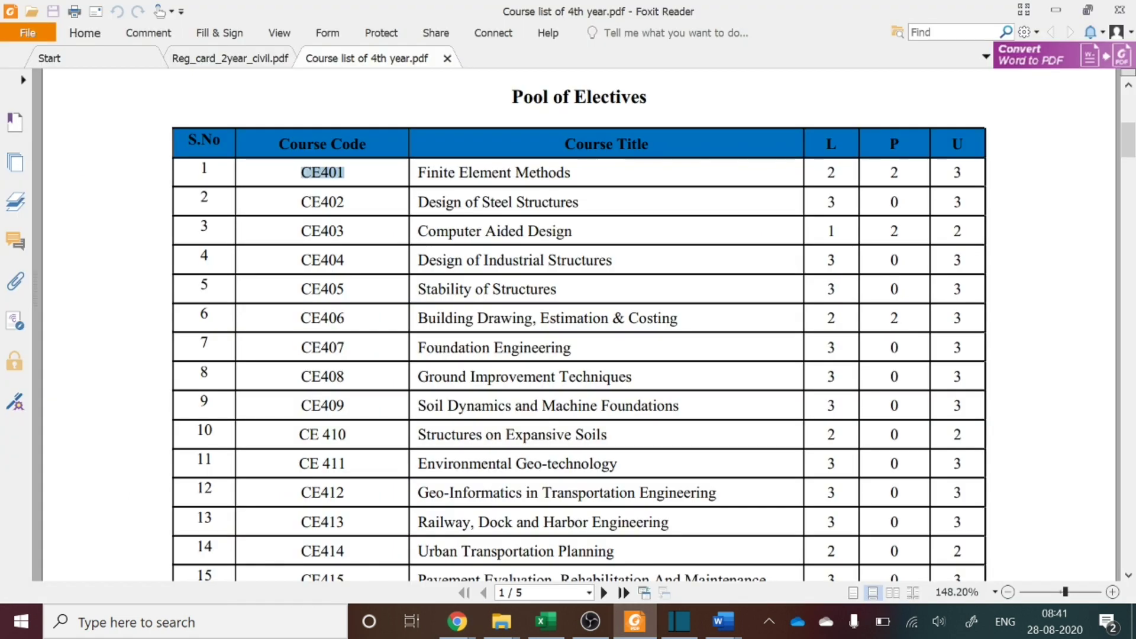
scroll(579, 326, "down", 5)
left_click_drag(417, 398, 539, 399)
left_click(332, 408)
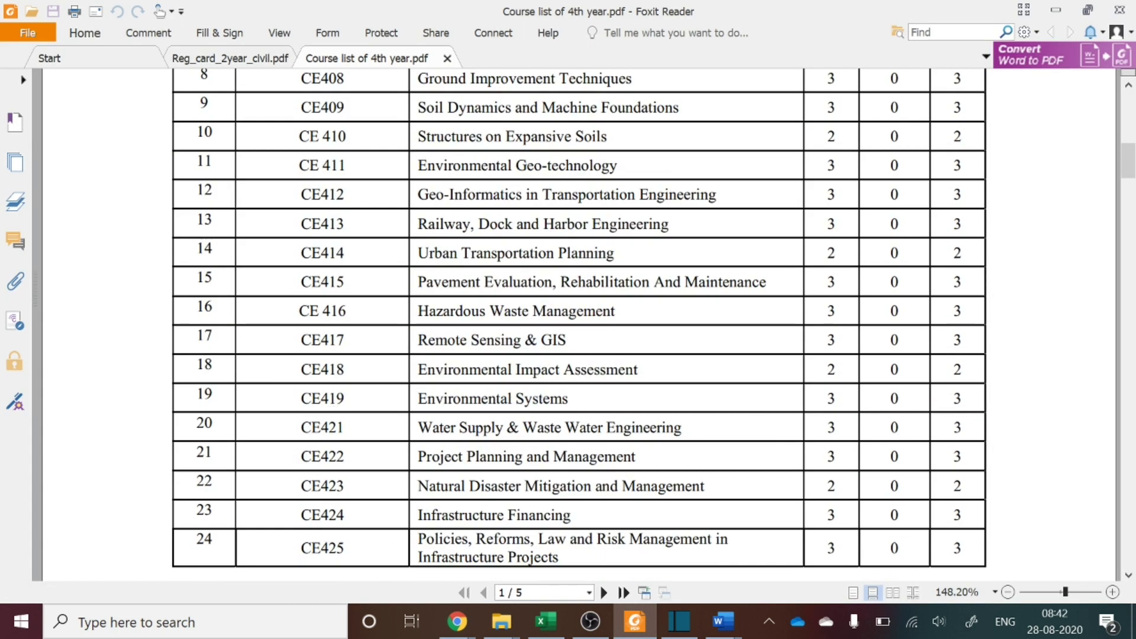
double_click(323, 398)
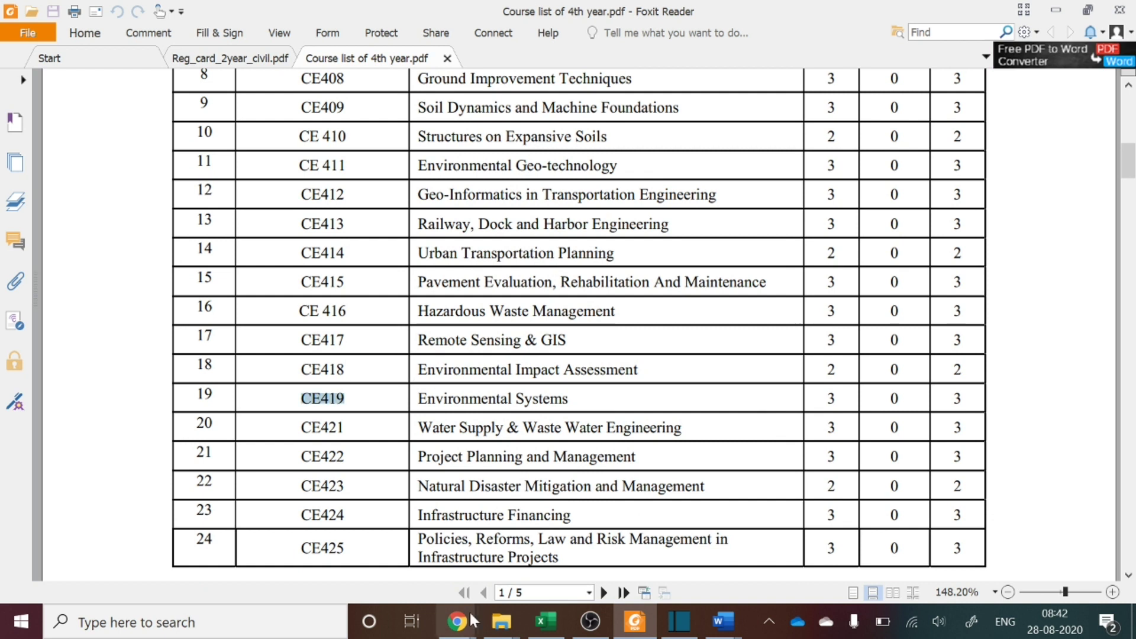
mouse_move(479, 618)
left_click(484, 595)
type("CE419")
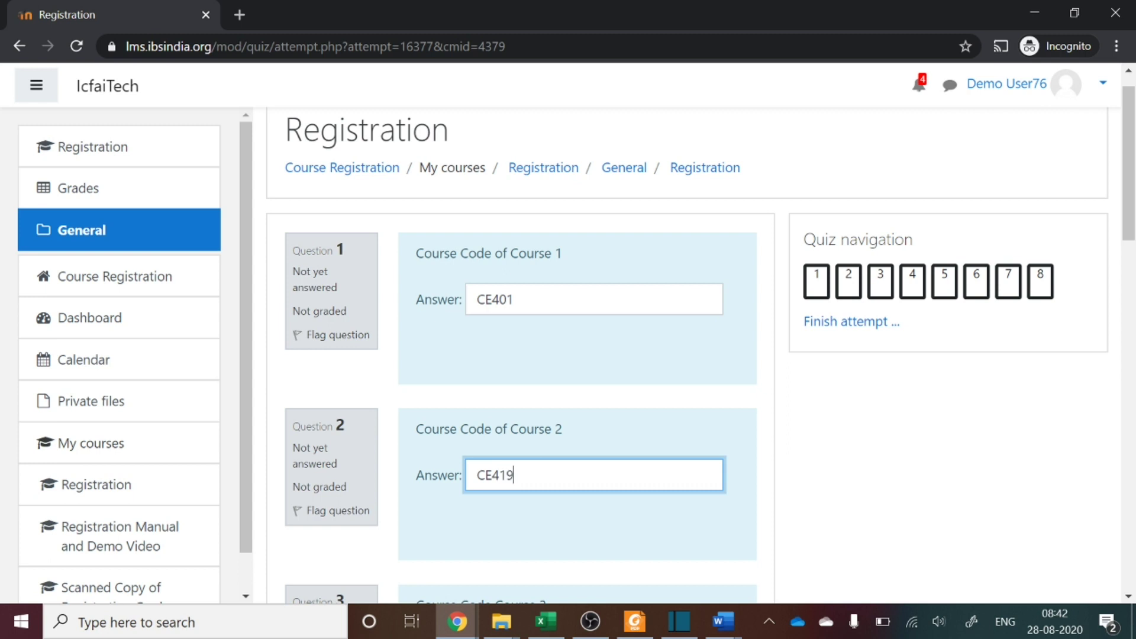
Step: Look up the code of Database Administration in the Foxit Reader course list and enter CS401 for Course 3 in the Chrome quiz
scroll(702, 345, "down", 4)
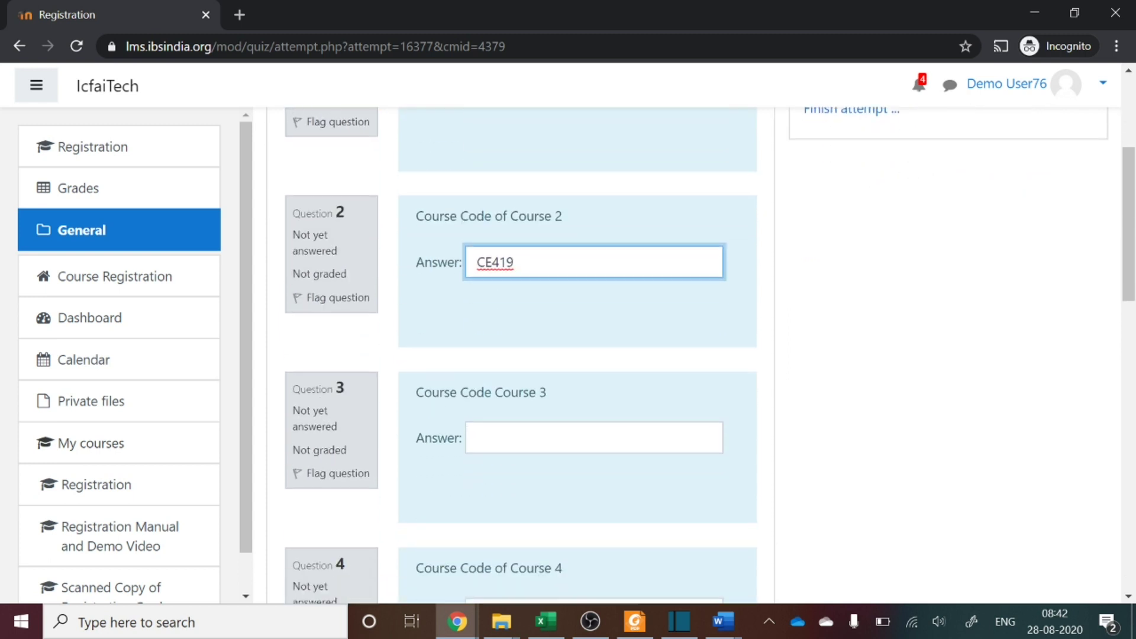
left_click(477, 397)
left_click(634, 621)
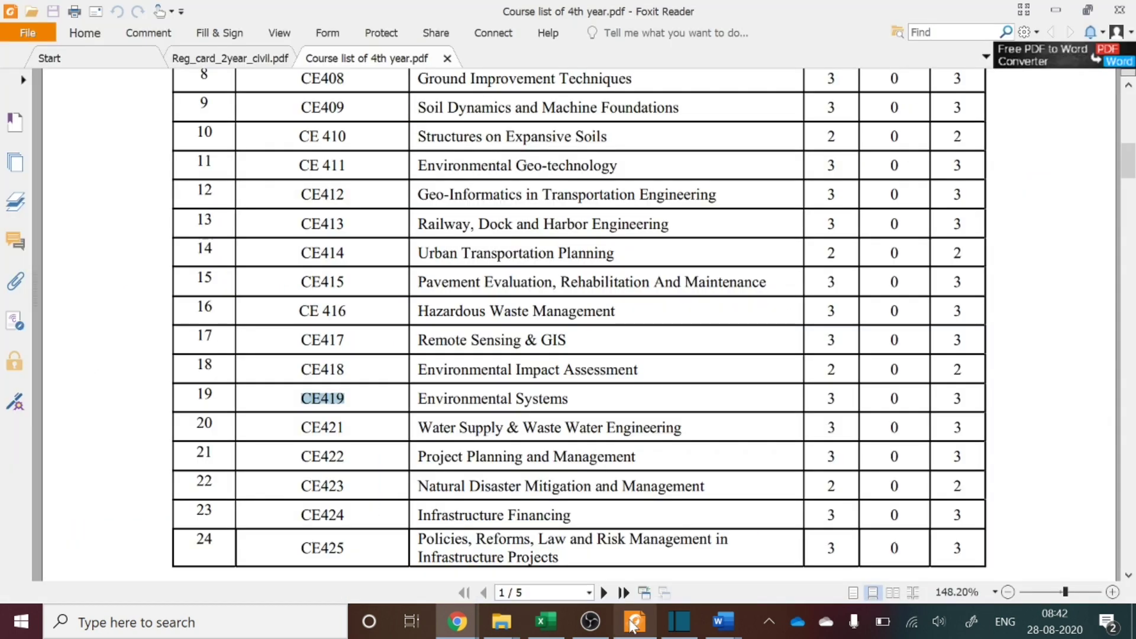
scroll(579, 324, "down", 10)
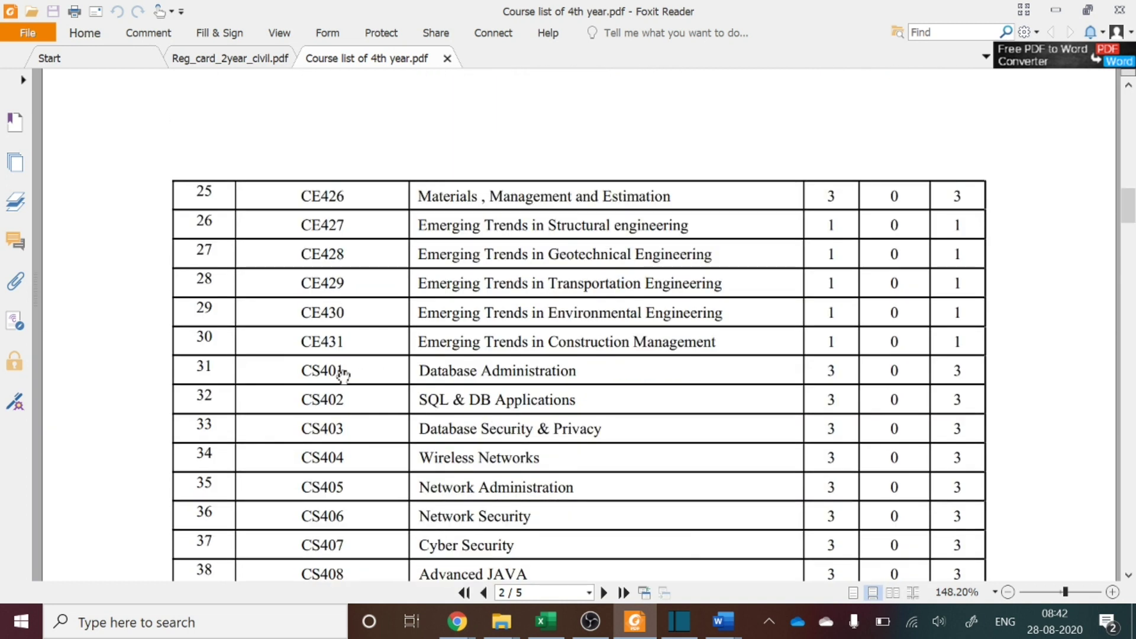
left_click_drag(345, 370, 301, 370)
key("alt+Tab")
left_click(548, 408)
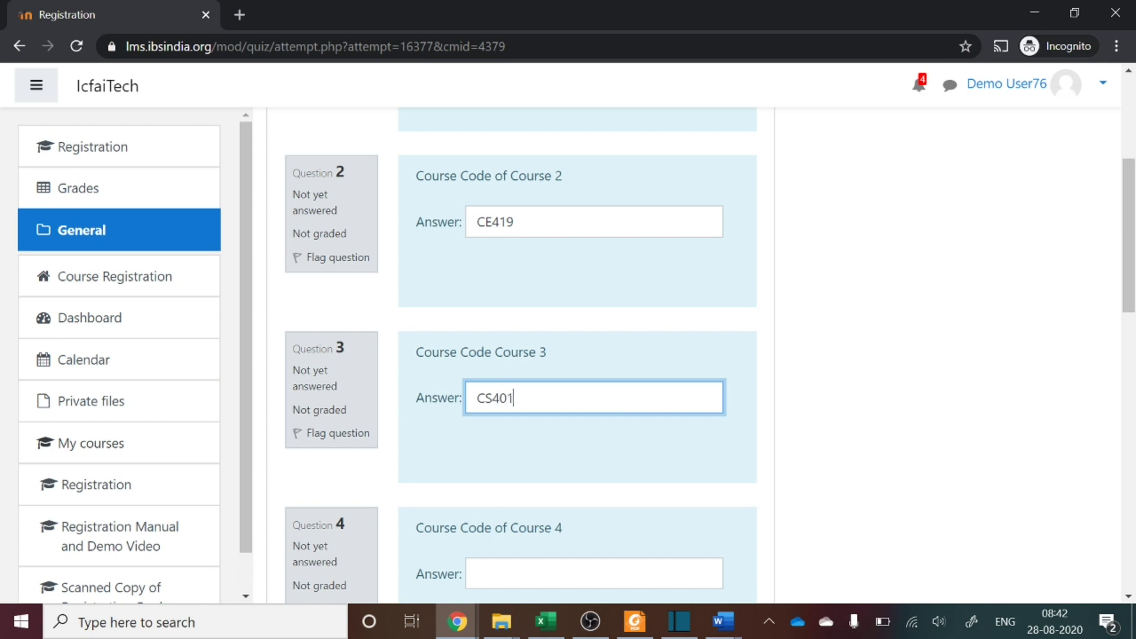
Step: Review the quiz's remaining course code questions and check the Final Year course table at the start of the Foxit Reader course list
scroll(594, 479, "down", 8)
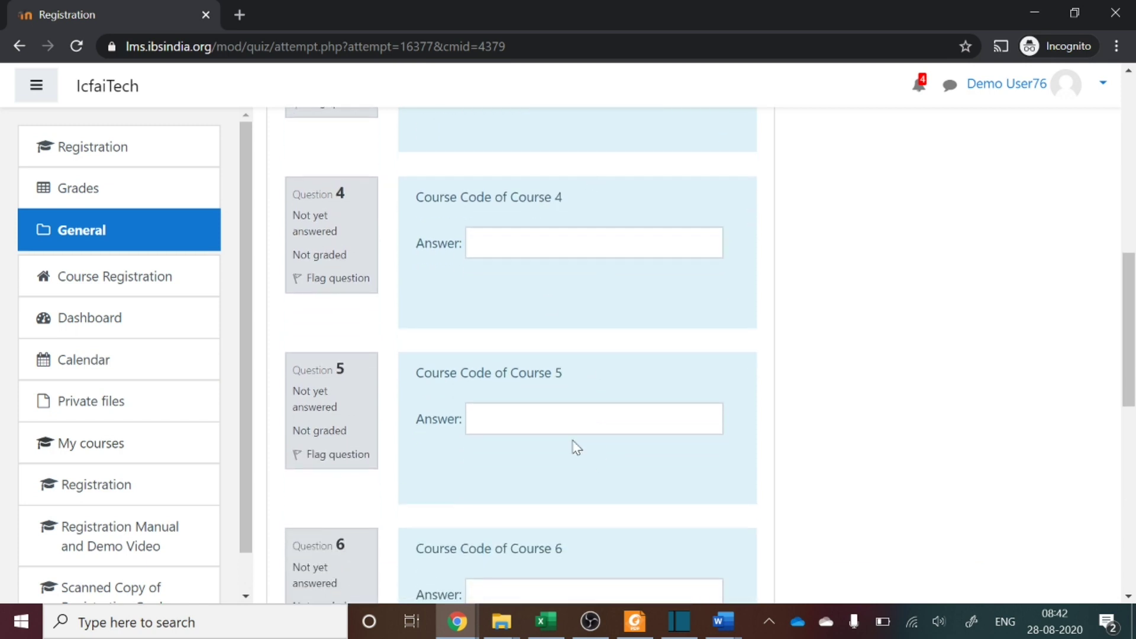
scroll(577, 448, "down", 7)
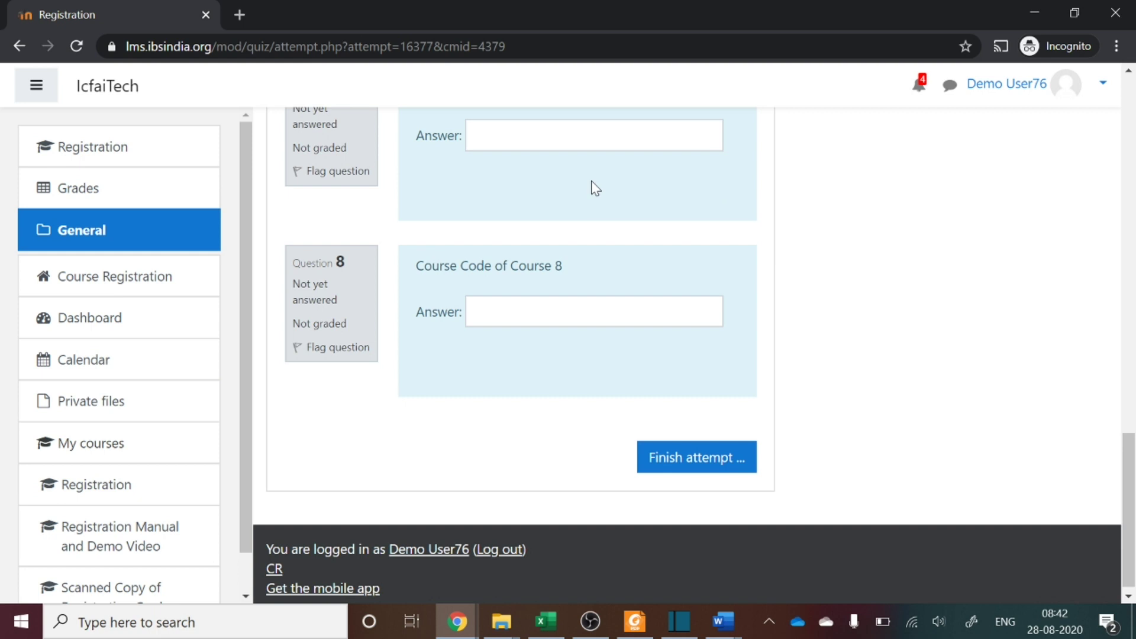
scroll(594, 188, "up", 15)
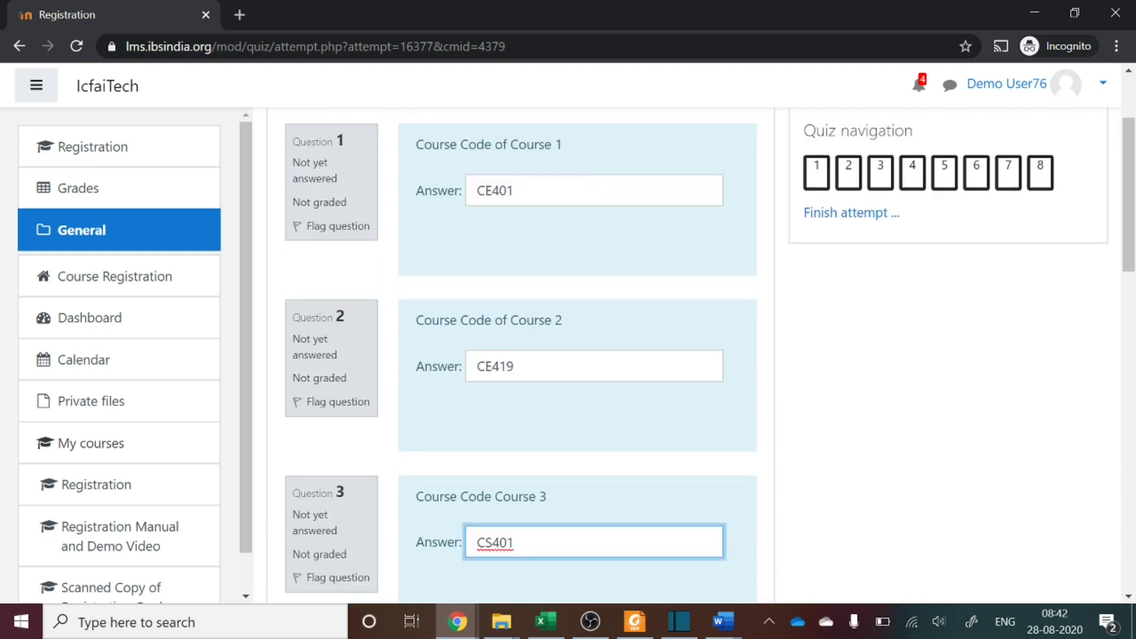
left_click(635, 622)
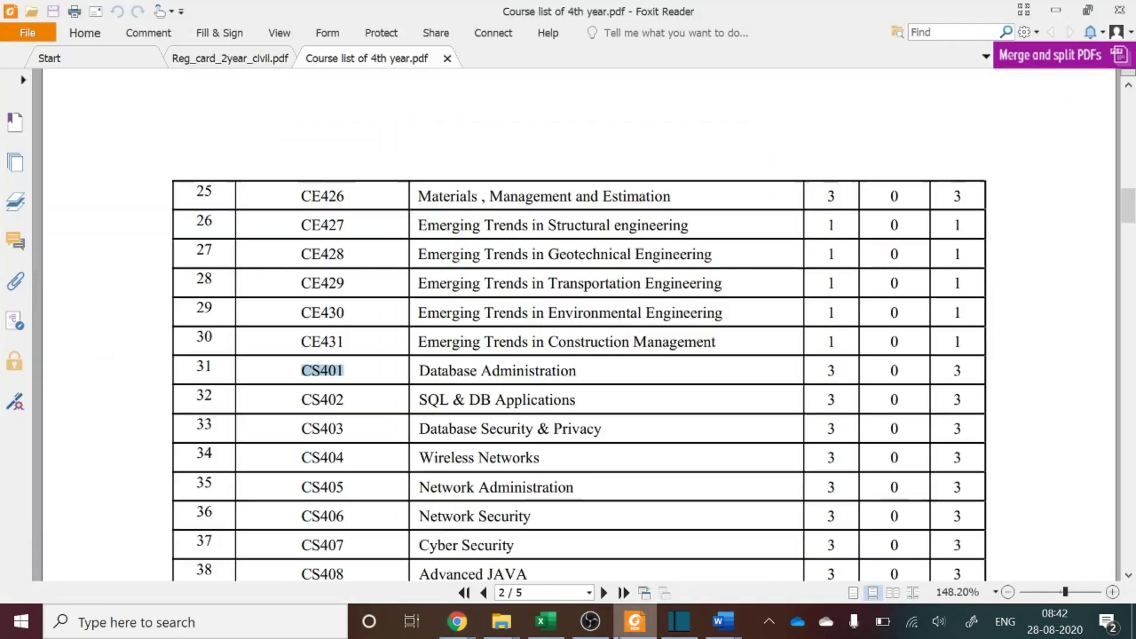
scroll(504, 394, "up", 15)
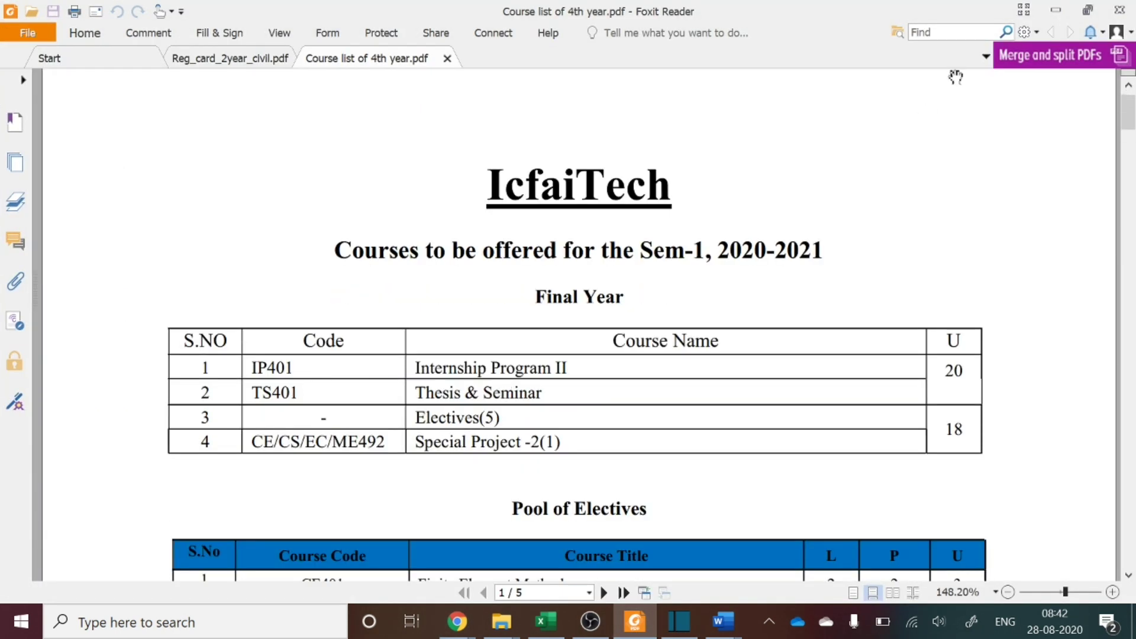
left_click(1064, 9)
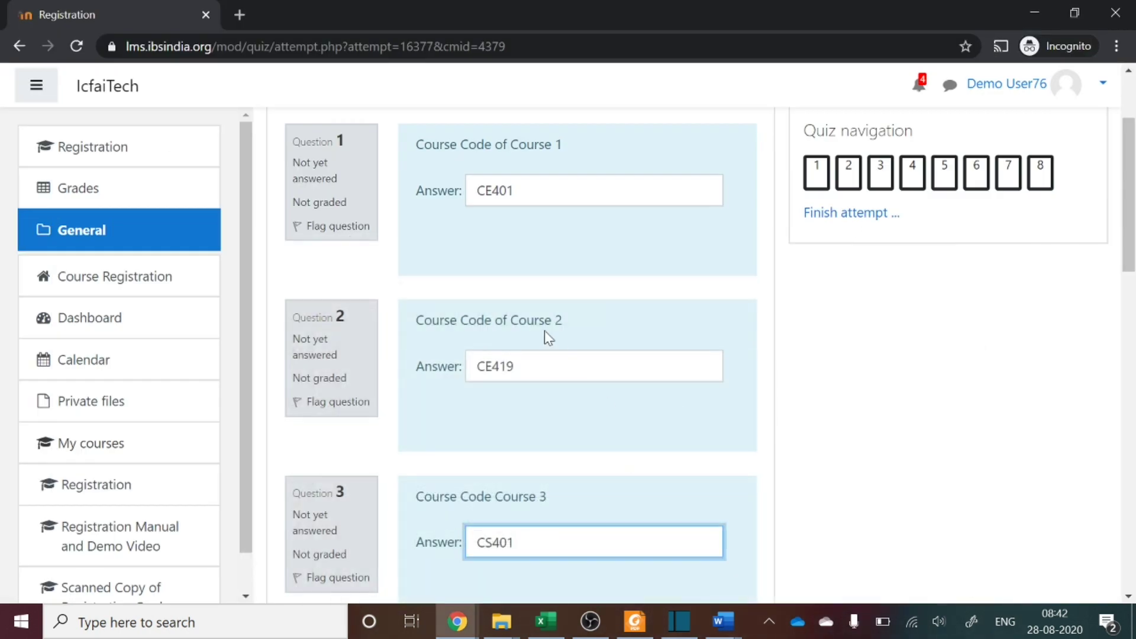
Step: Finish the quiz attempt with Courses 4 to 8 left blank, check the attempt summary, and submit all answers
scroll(549, 337, "down", 13)
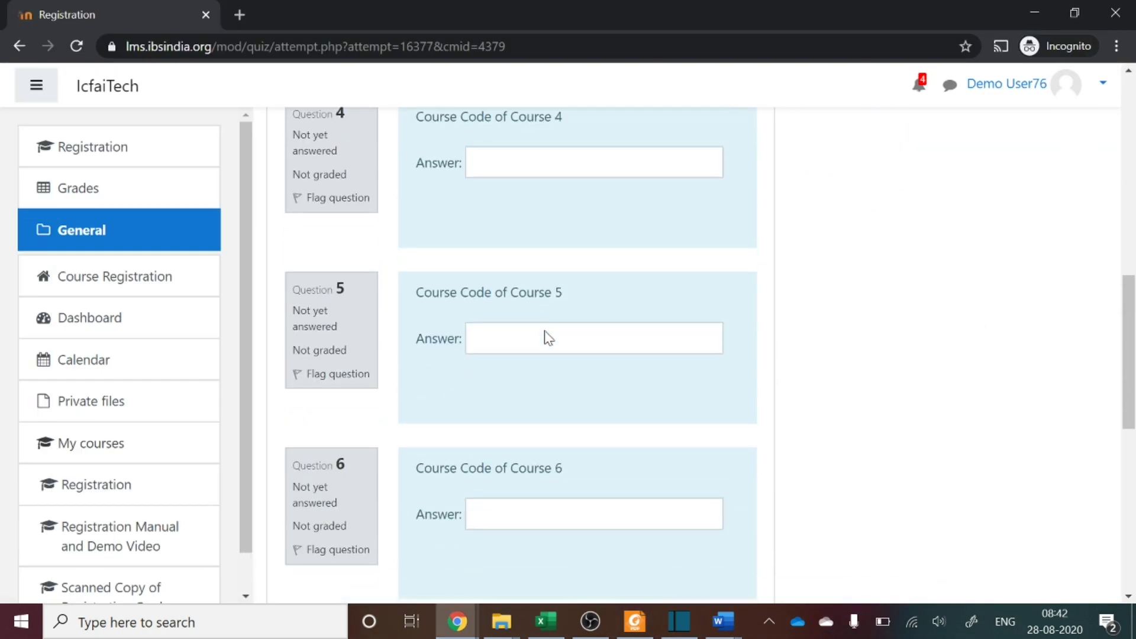
scroll(549, 338, "down", 6)
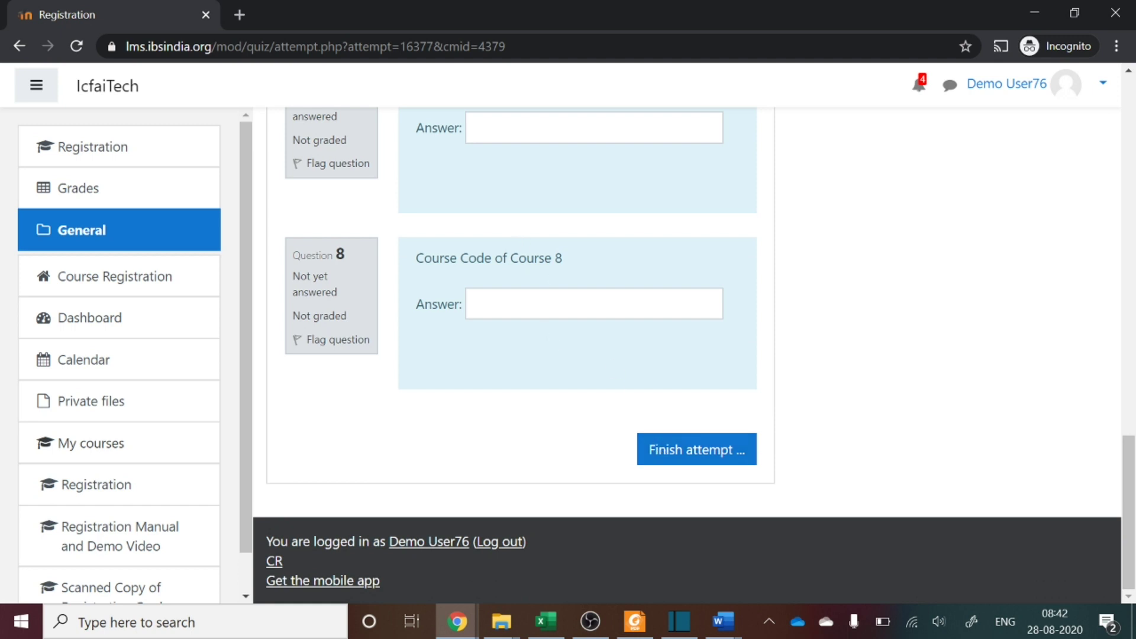
left_click(673, 449)
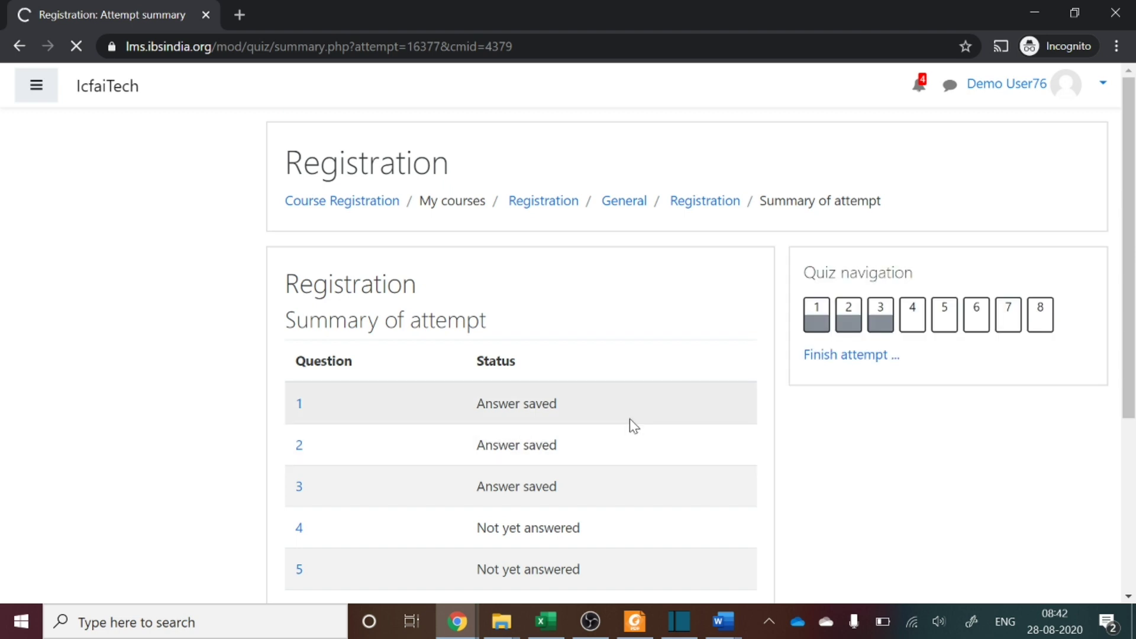
scroll(630, 418, "down", 2)
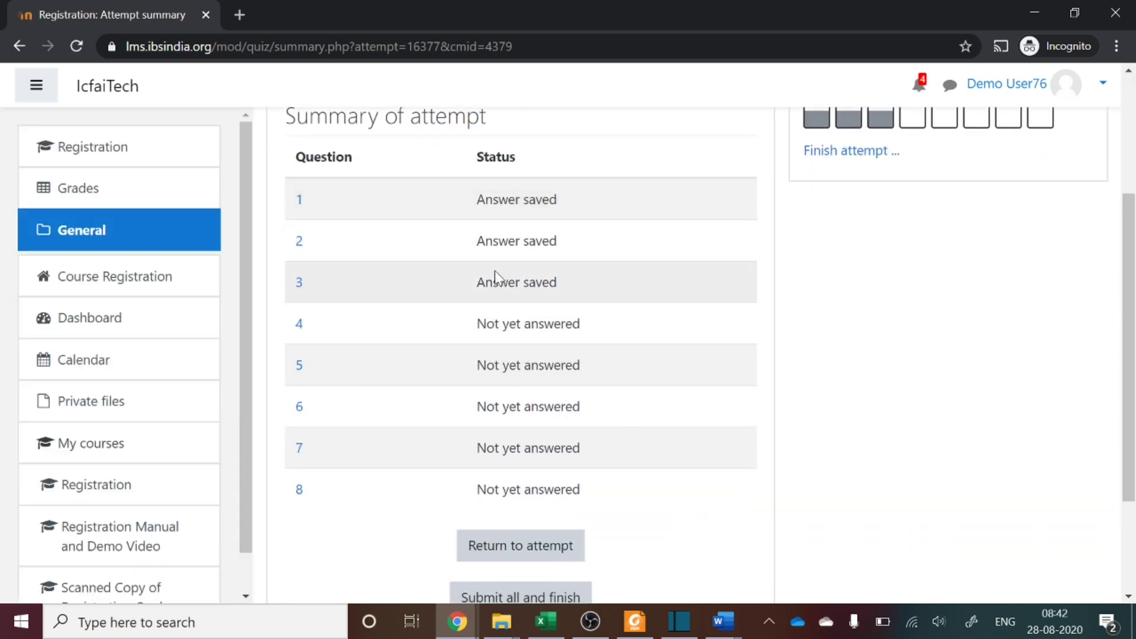
scroll(524, 203, "down", 2)
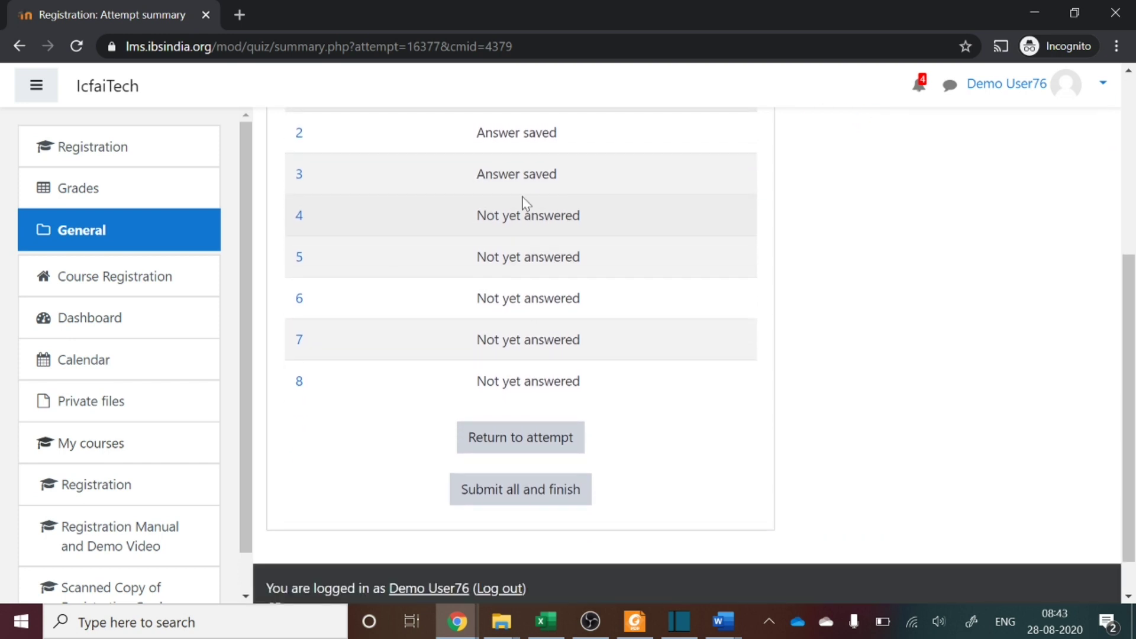
left_click(516, 497)
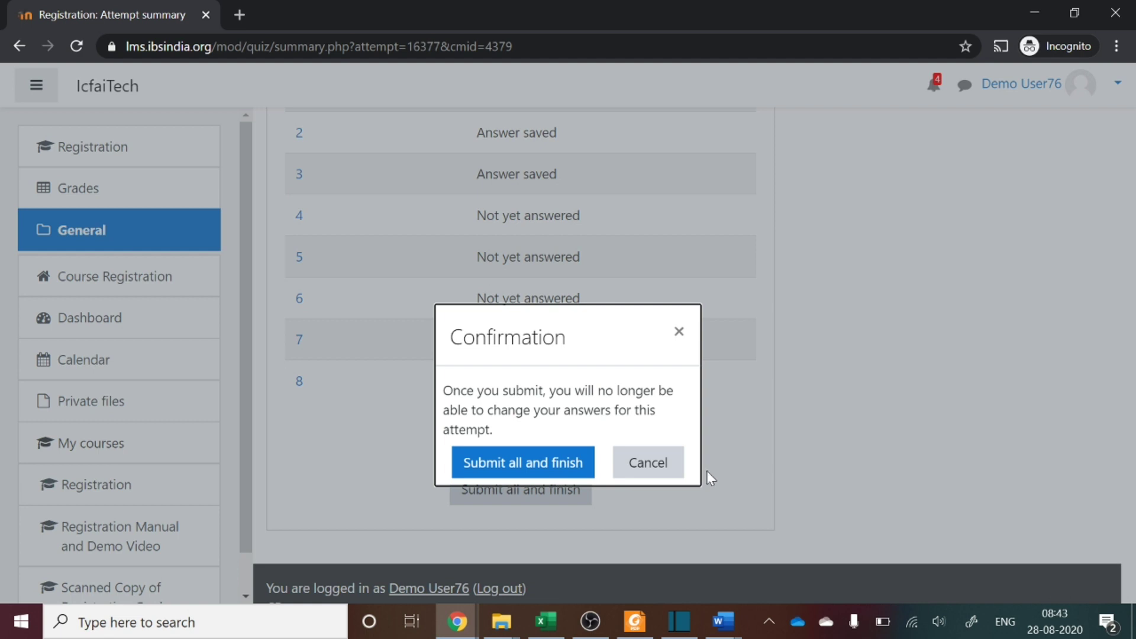
left_click(548, 467)
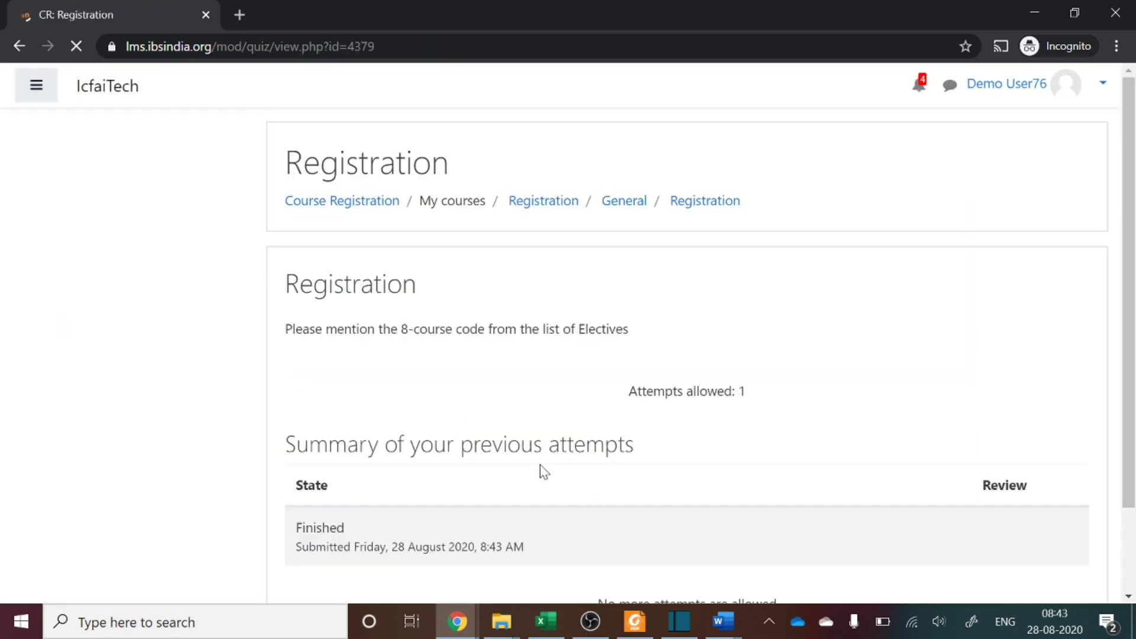
Step: Read the state of the submitted attempt and the notice about further attempts
scroll(540, 469, "down", 2)
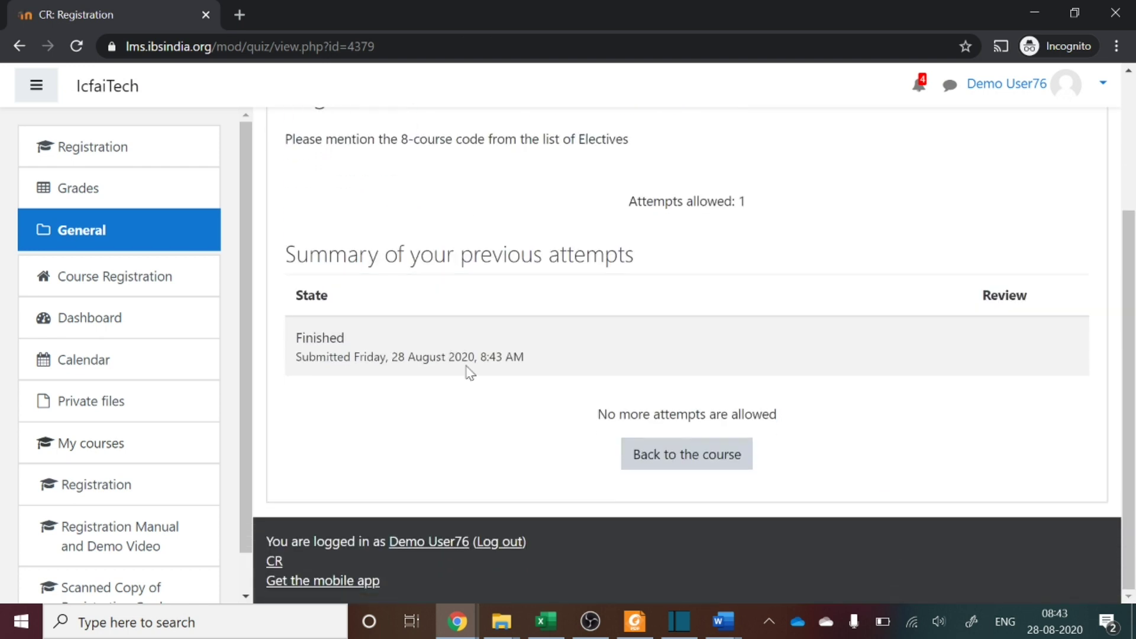
left_click_drag(781, 414, 651, 436)
left_click(651, 436)
scroll(563, 380, "up", 3)
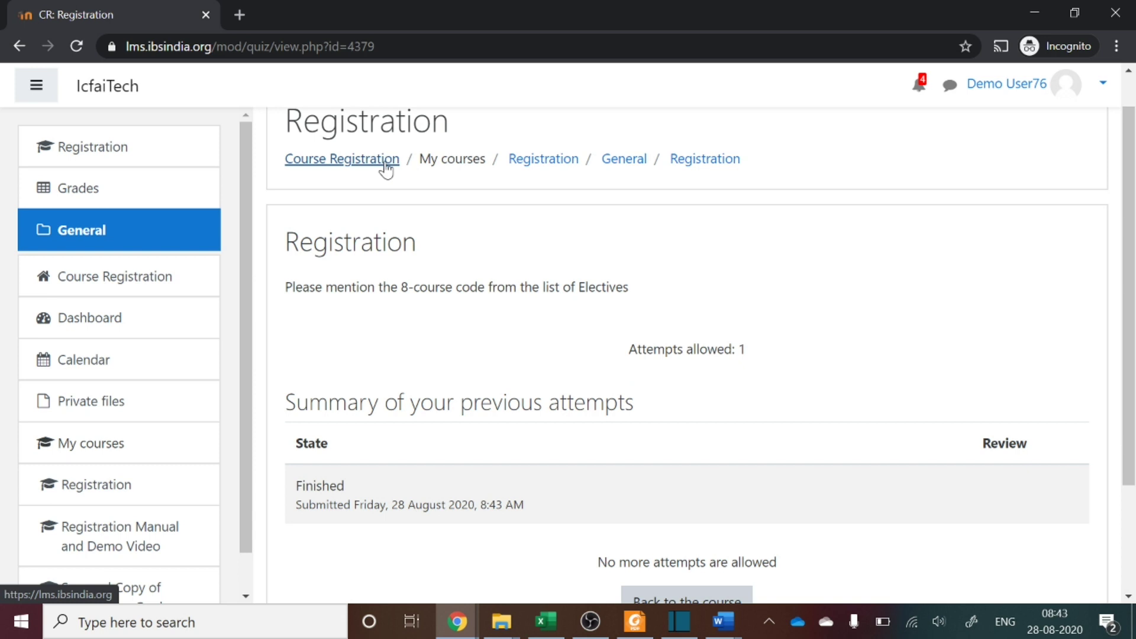
Step: Open the Registration Card Submission category from the Course Registration home page, and bring up Reg_card_2year_civil.pdf in Foxit Reader
left_click(345, 169)
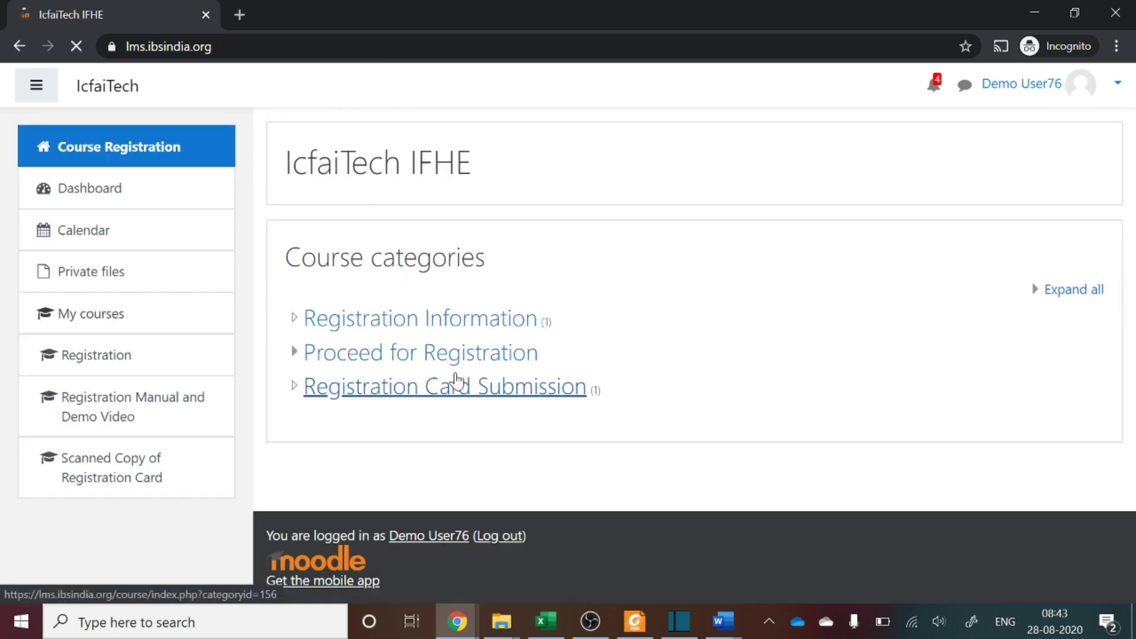
left_click(352, 397)
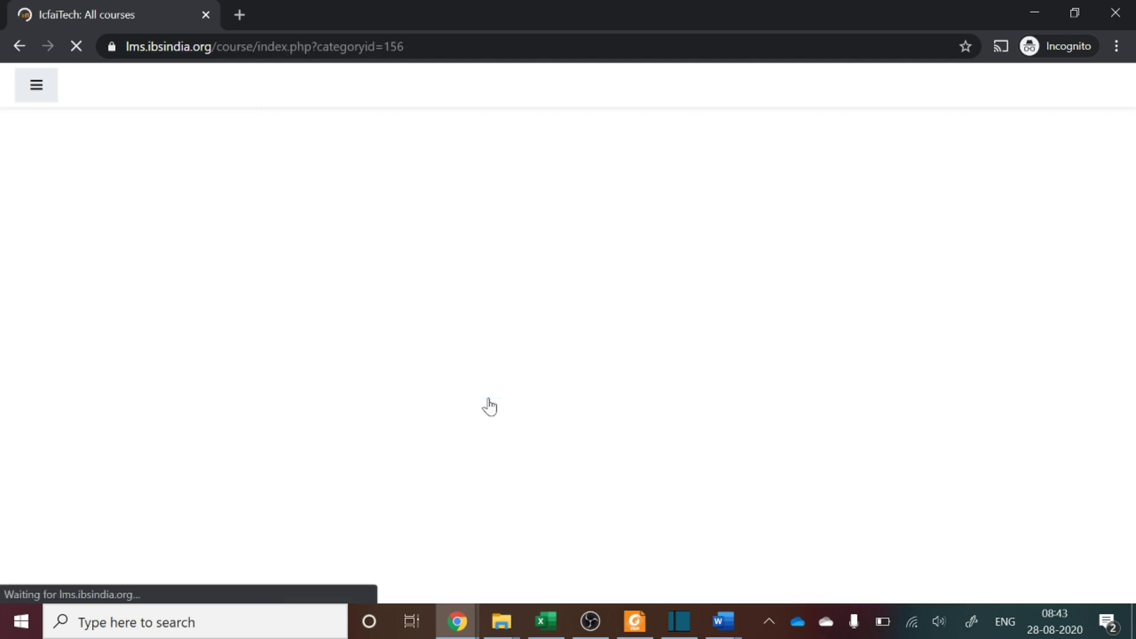
left_click(635, 622)
left_click(236, 59)
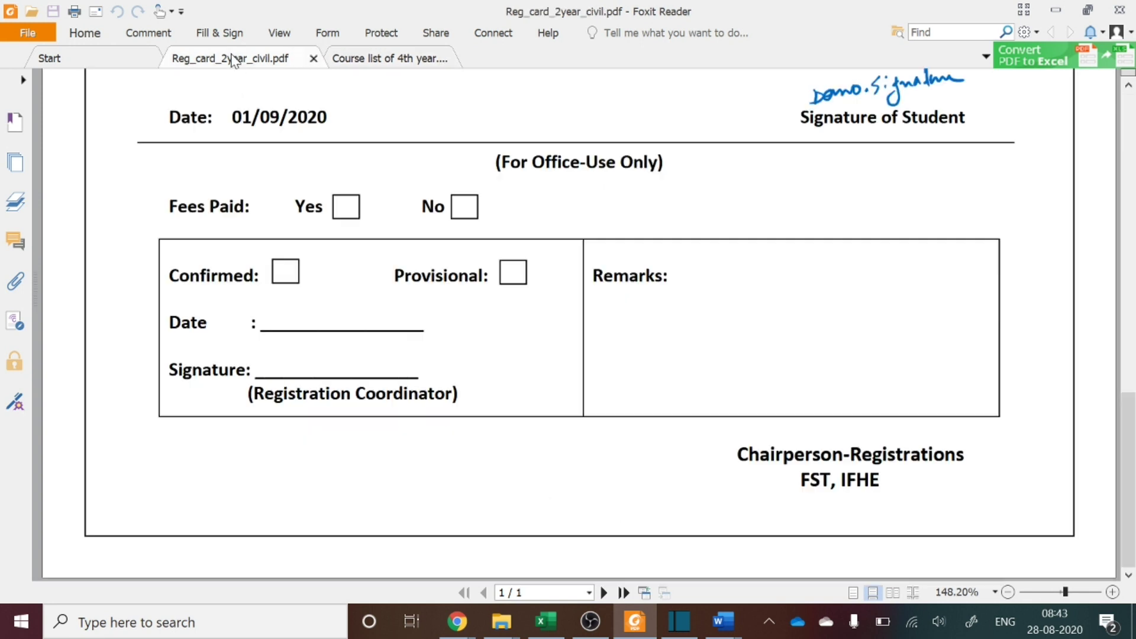
Step: Check the upper part of the registration card, switch to Chrome, and open the "Upload Scanned Copy here (4th Year)" assignment
scroll(450, 295, "up", 10)
scroll(451, 295, "up", 5)
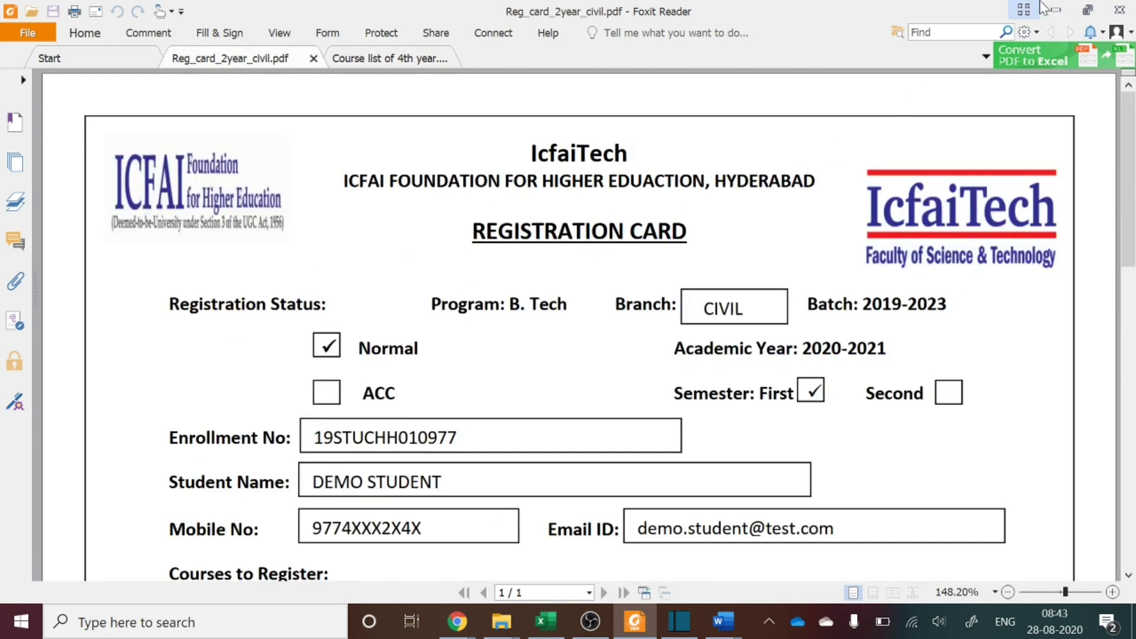
key("alt+Tab")
left_click(231, 479)
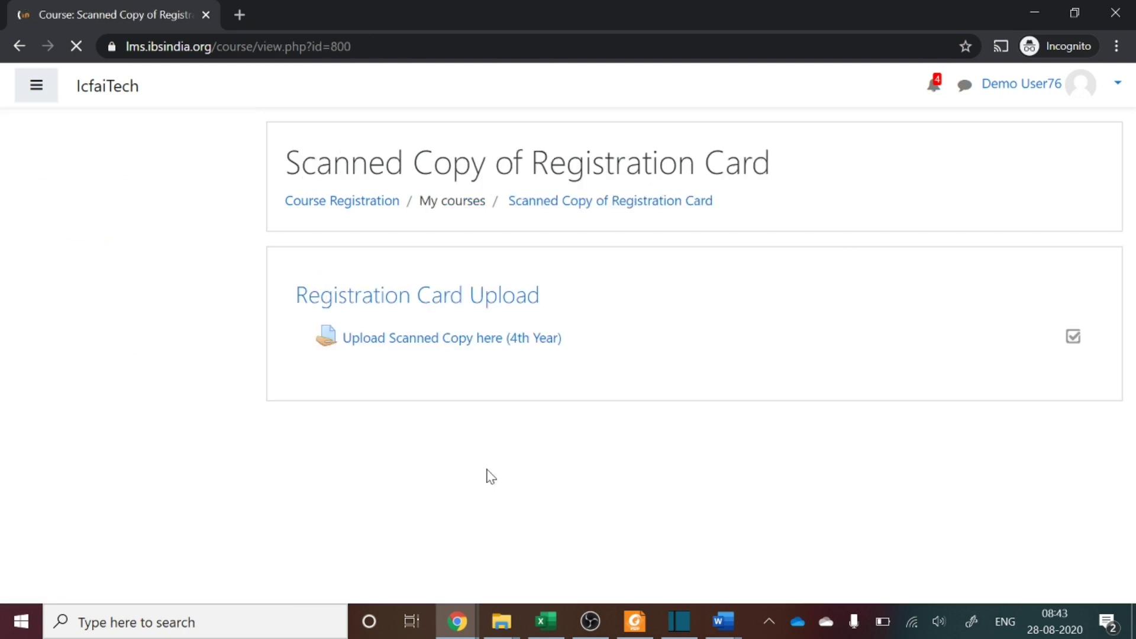
left_click(445, 340)
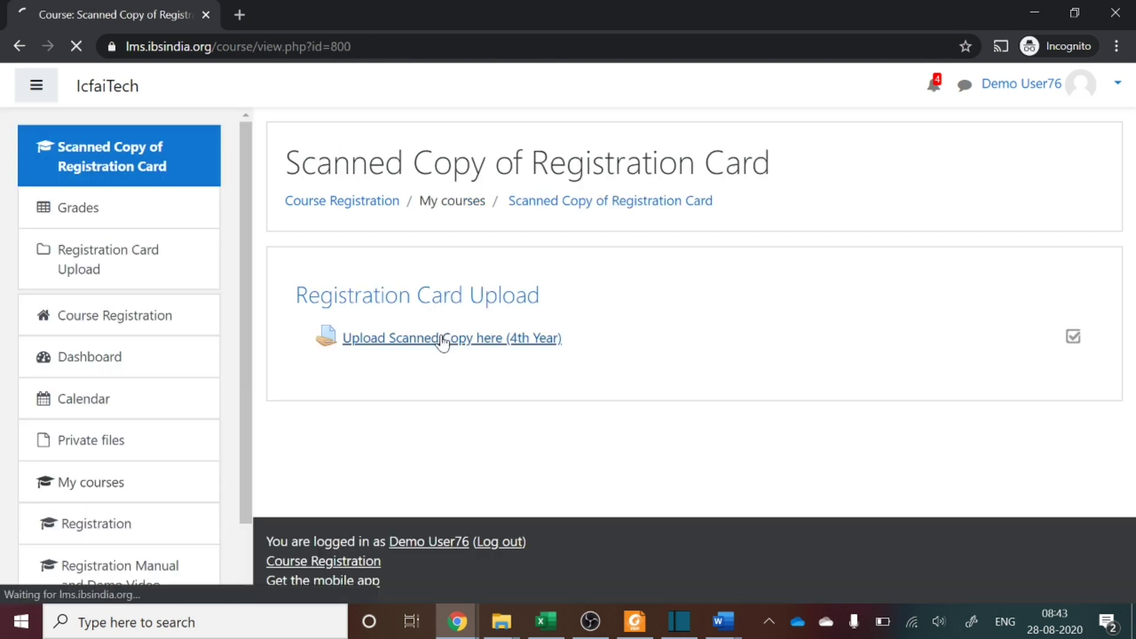
Step: Check the assignment's submission status and start adding a submission
scroll(538, 385, "down", 2)
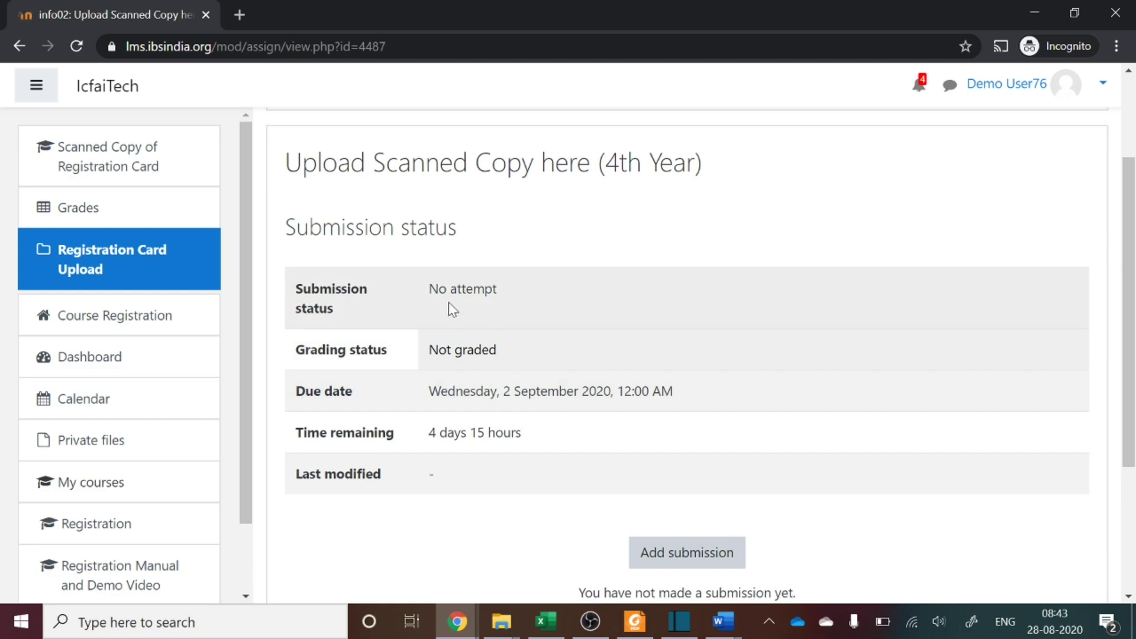
left_click_drag(427, 290, 502, 292)
left_click(500, 294)
scroll(715, 173, "down", 1)
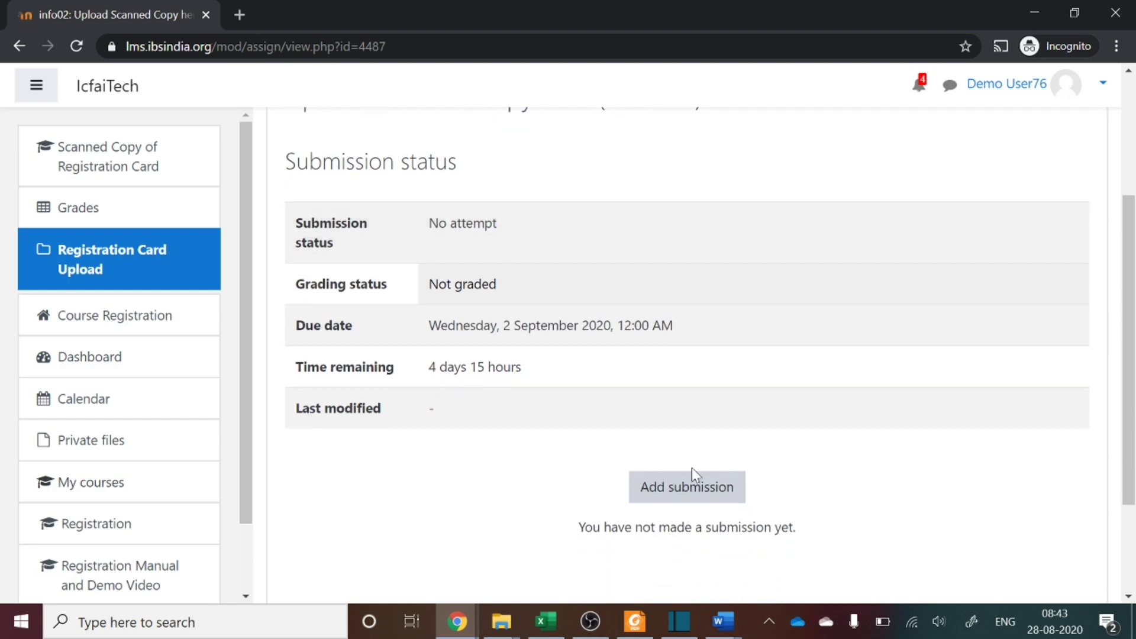
left_click(691, 487)
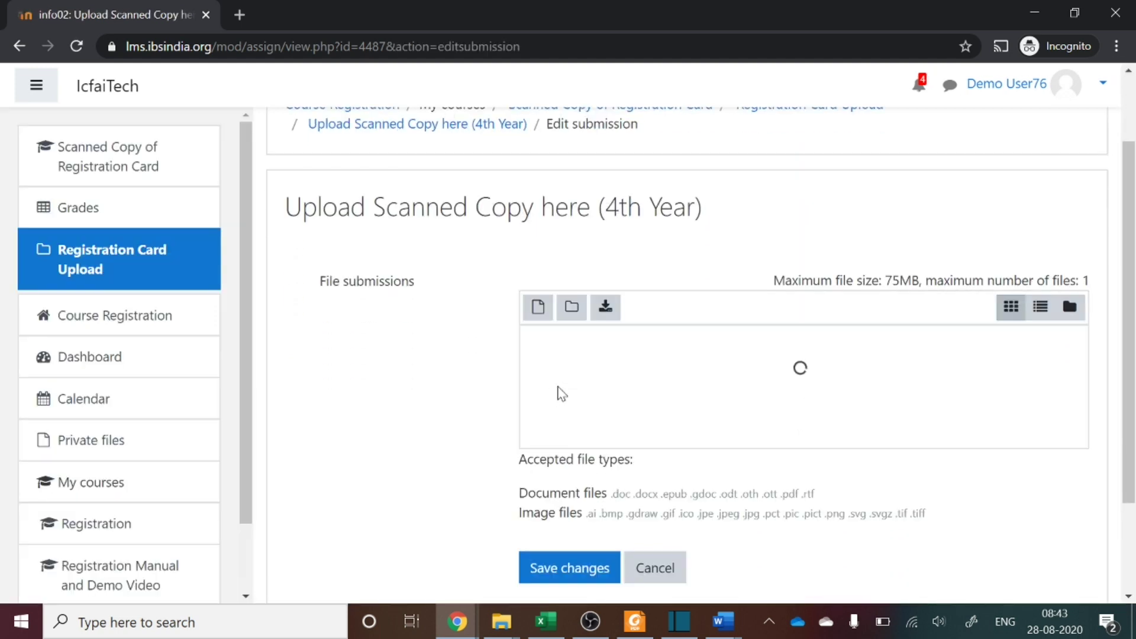
Step: Upload Reg_card_2year_civil.pdf from the Downloads folder to the assignment's file submissions
left_click(812, 400)
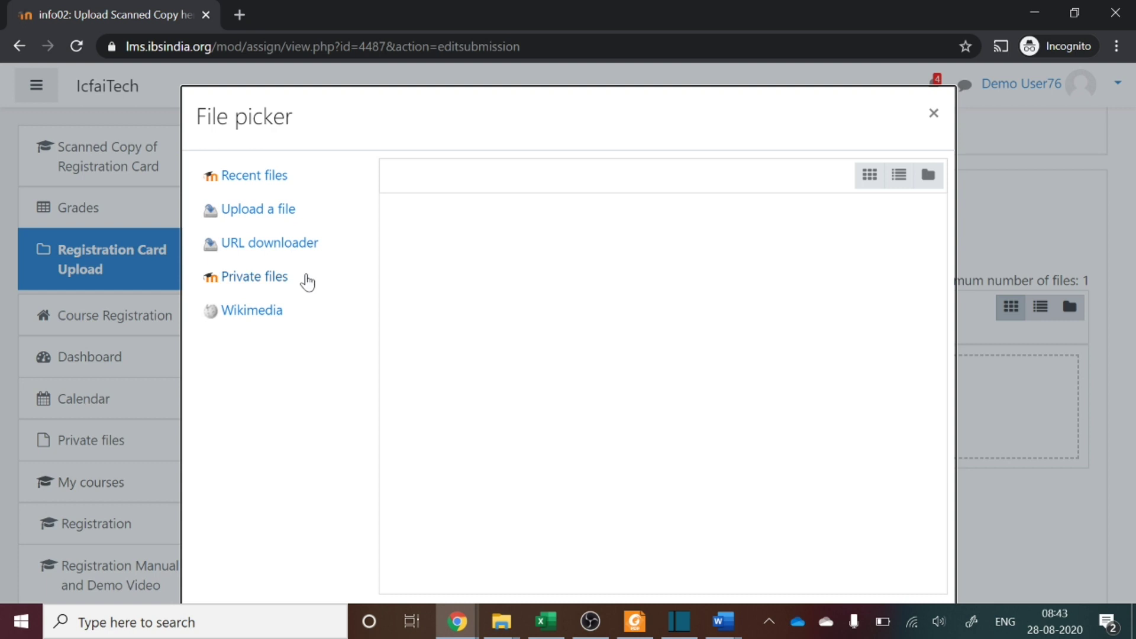
left_click(263, 214)
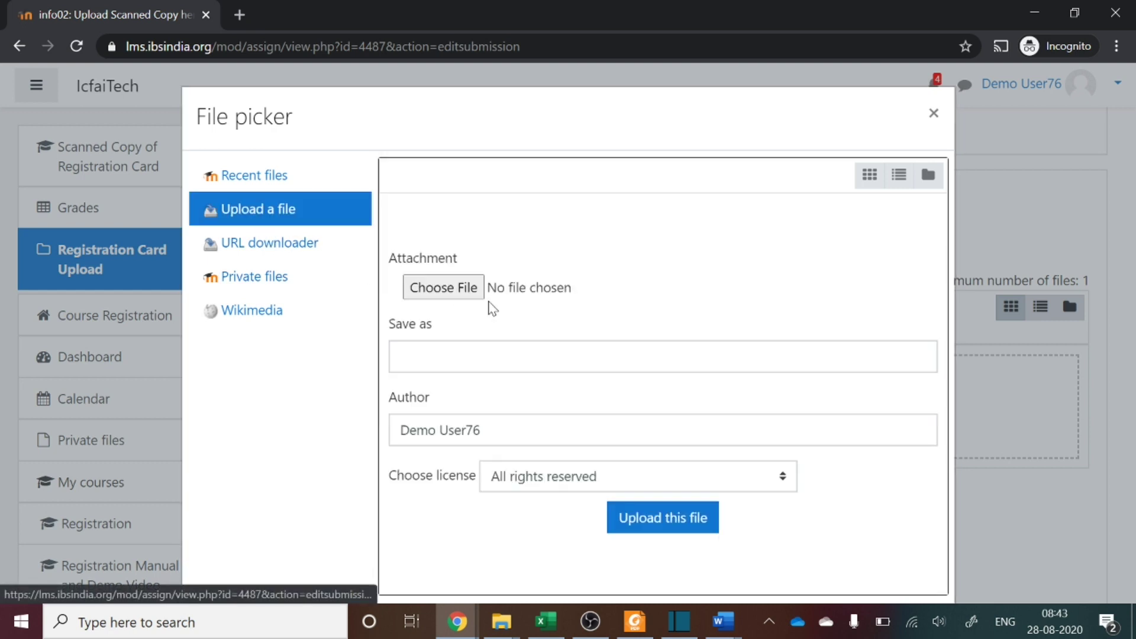
left_click(452, 289)
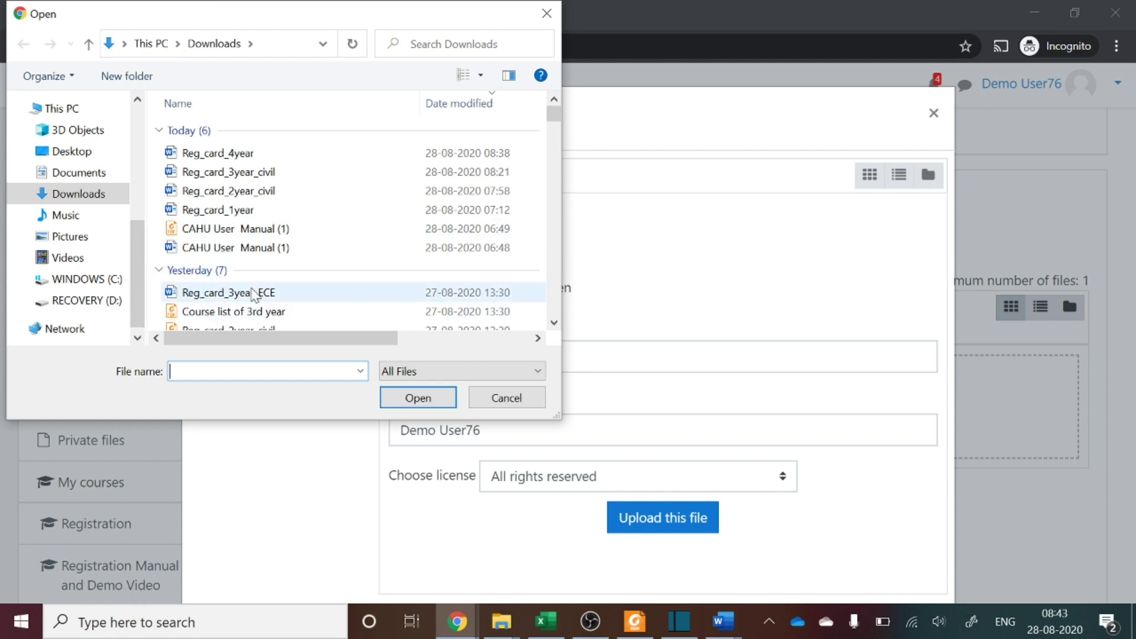
scroll(242, 296, "down", 1)
left_click(237, 321)
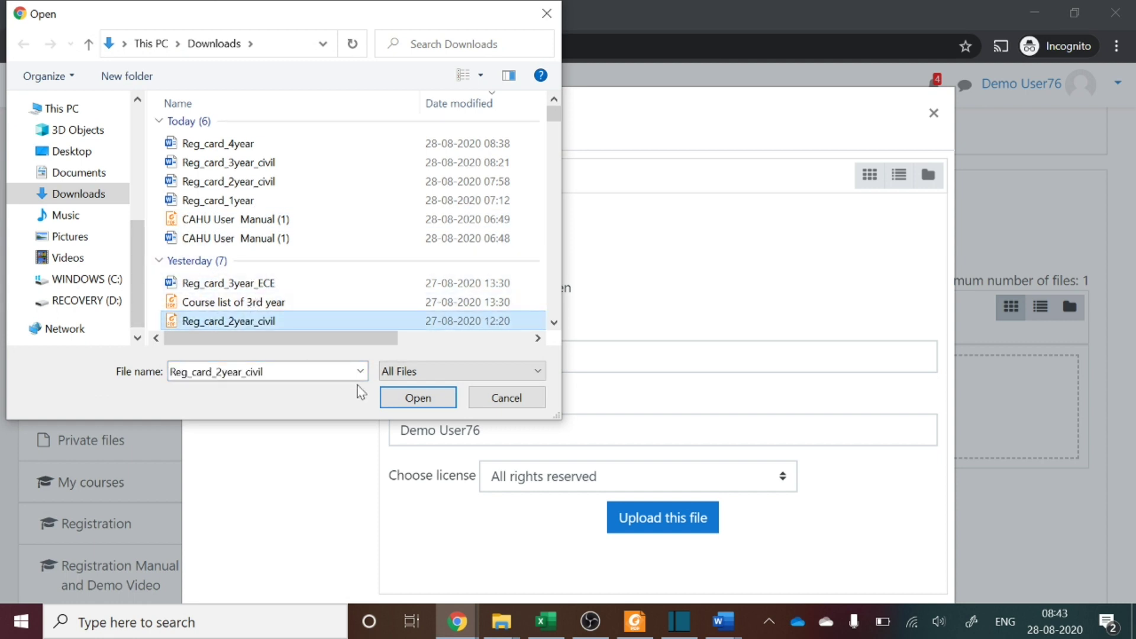
left_click(408, 397)
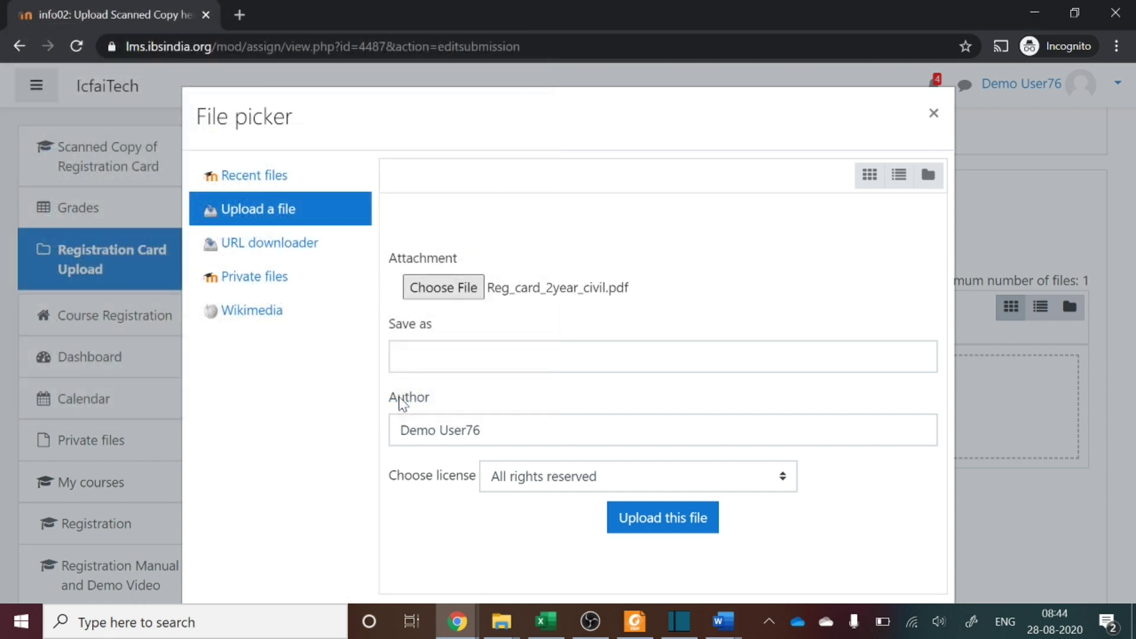
left_click(651, 531)
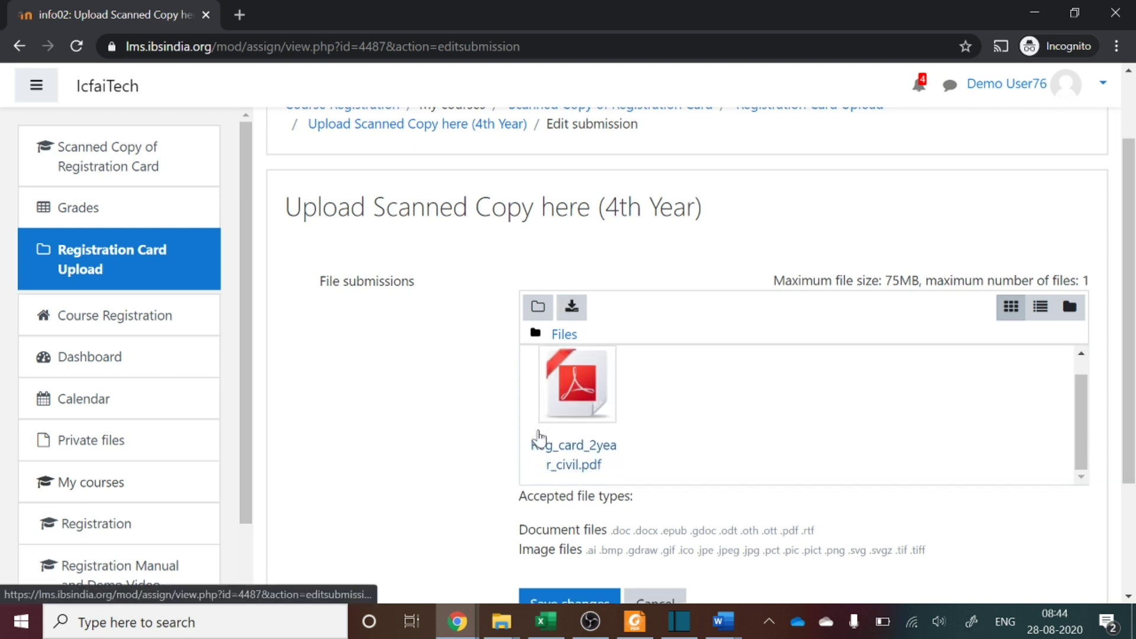
Step: Save the registration card submission and review its submission status and submitted file
scroll(390, 423, "down", 3)
left_click(558, 439)
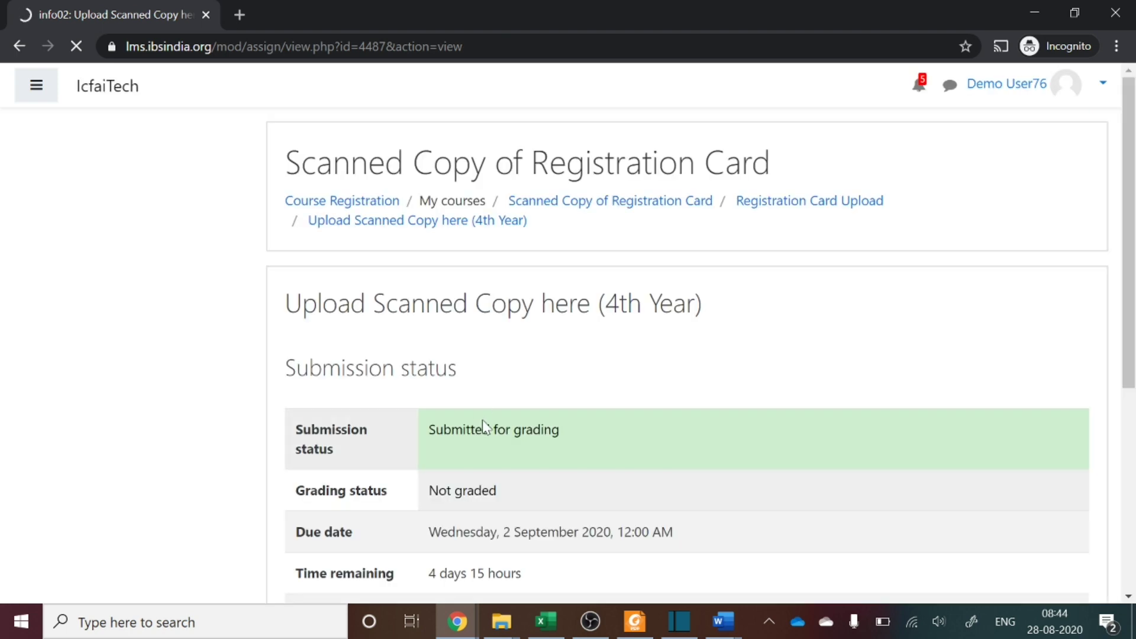
scroll(484, 391, "down", 1)
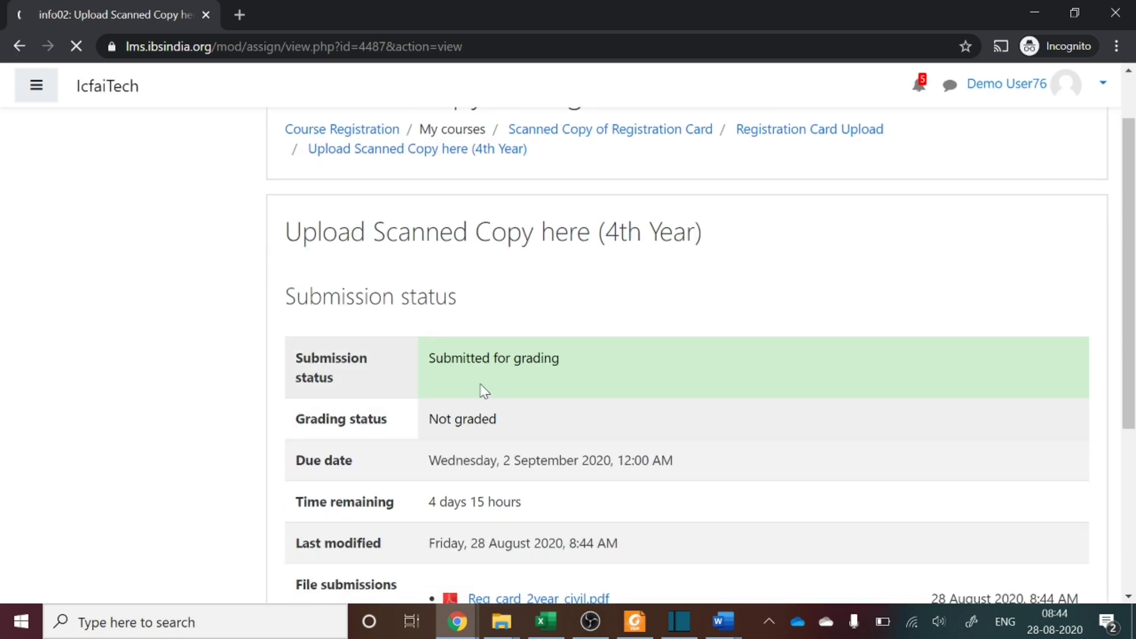
scroll(484, 390, "down", 1)
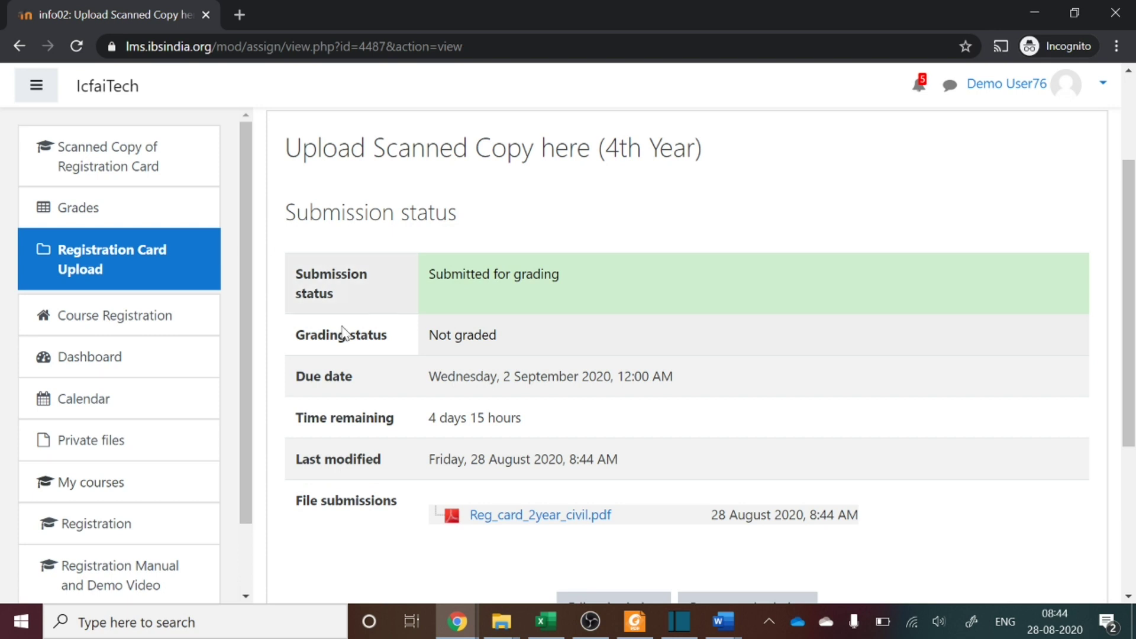
Step: Return to the Course Registration home page and open the account options for logging out
left_click(156, 330)
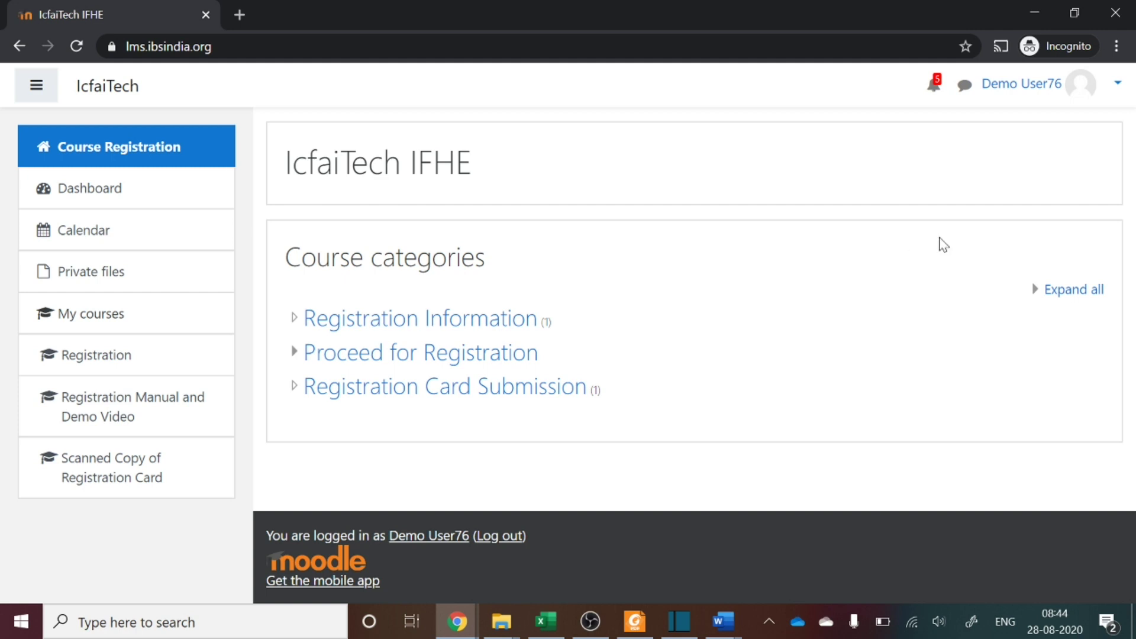
left_click(1038, 92)
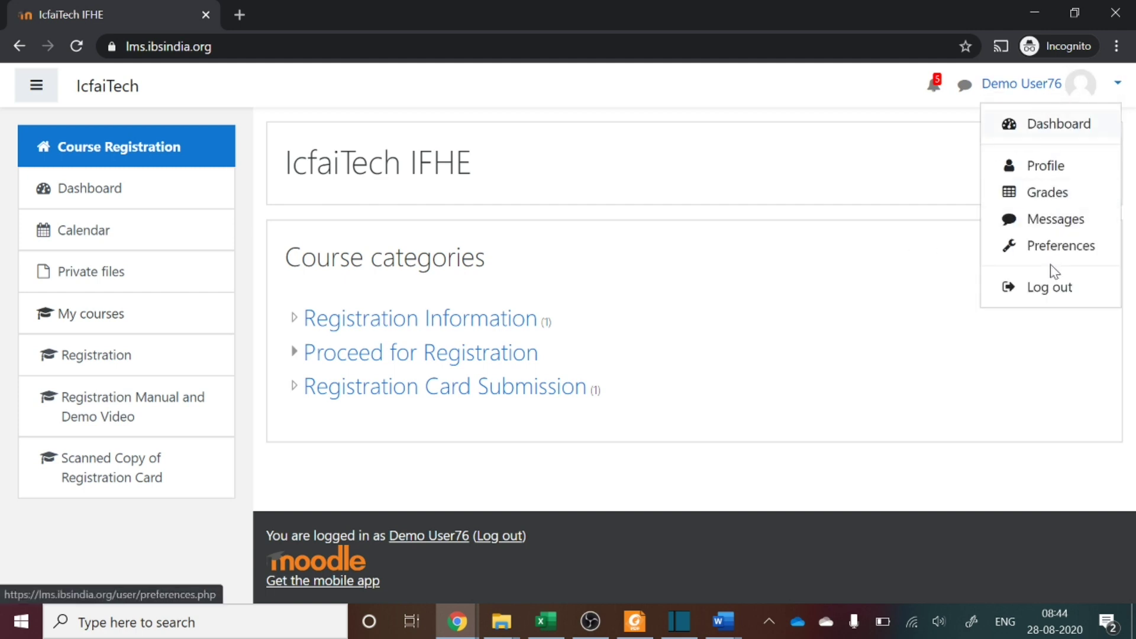